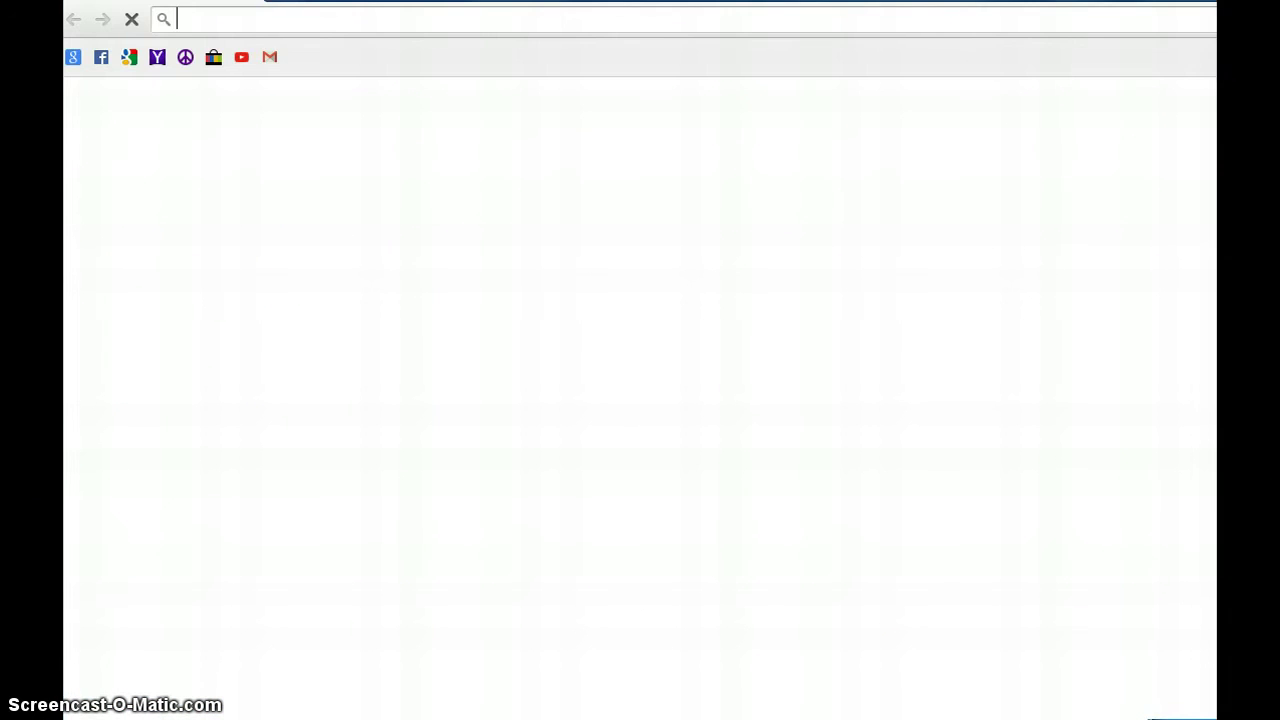
# Restore the Chrome window, move it toward the top-left and enlarge it from the bottom-right corner.
pyautogui.moveTo(595, 0); pyautogui.dragTo(595, 116)
pyautogui.moveTo(1208, 120); pyautogui.dragTo(700, 0)
pyautogui.moveTo(734, 254); pyautogui.dragTo(924, 33)
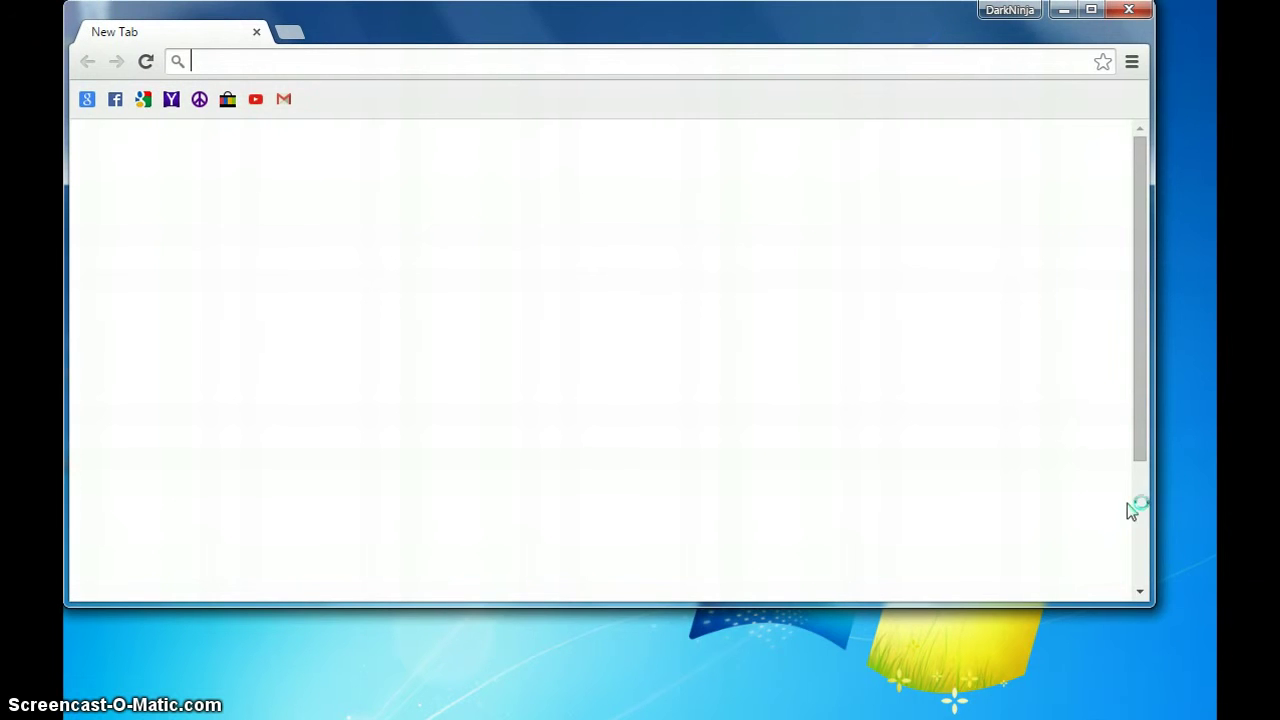
pyautogui.moveTo(1153, 603); pyautogui.dragTo(1210, 710)
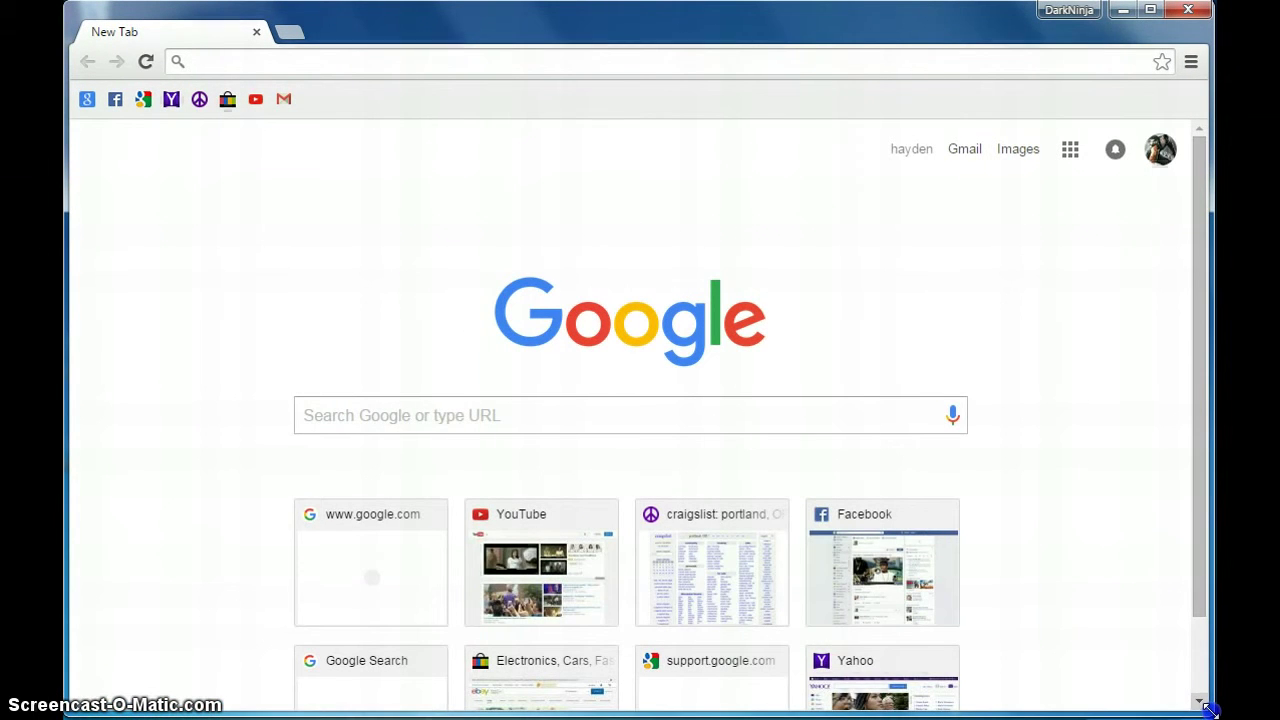
pyautogui.moveTo(1210, 710); pyautogui.dragTo(1213, 710)
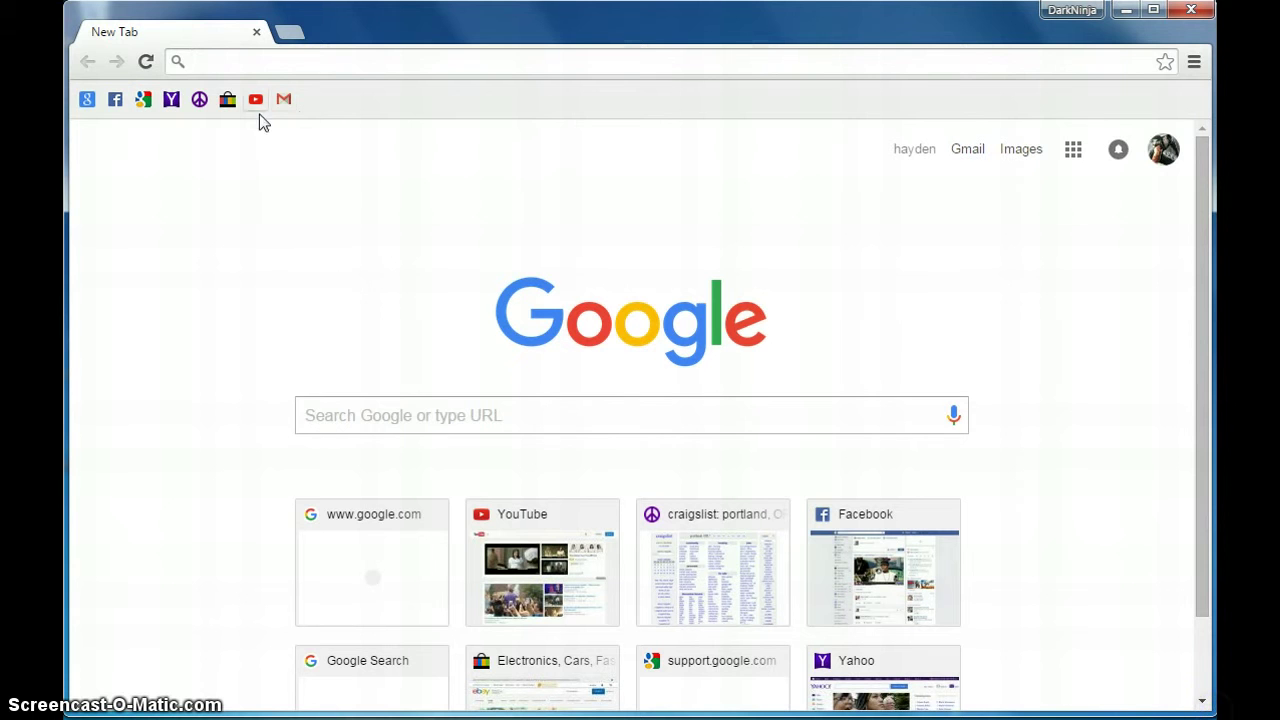
# Search Google for 'bluestacks download' from the Google bookmark.
pyautogui.click(87, 99)
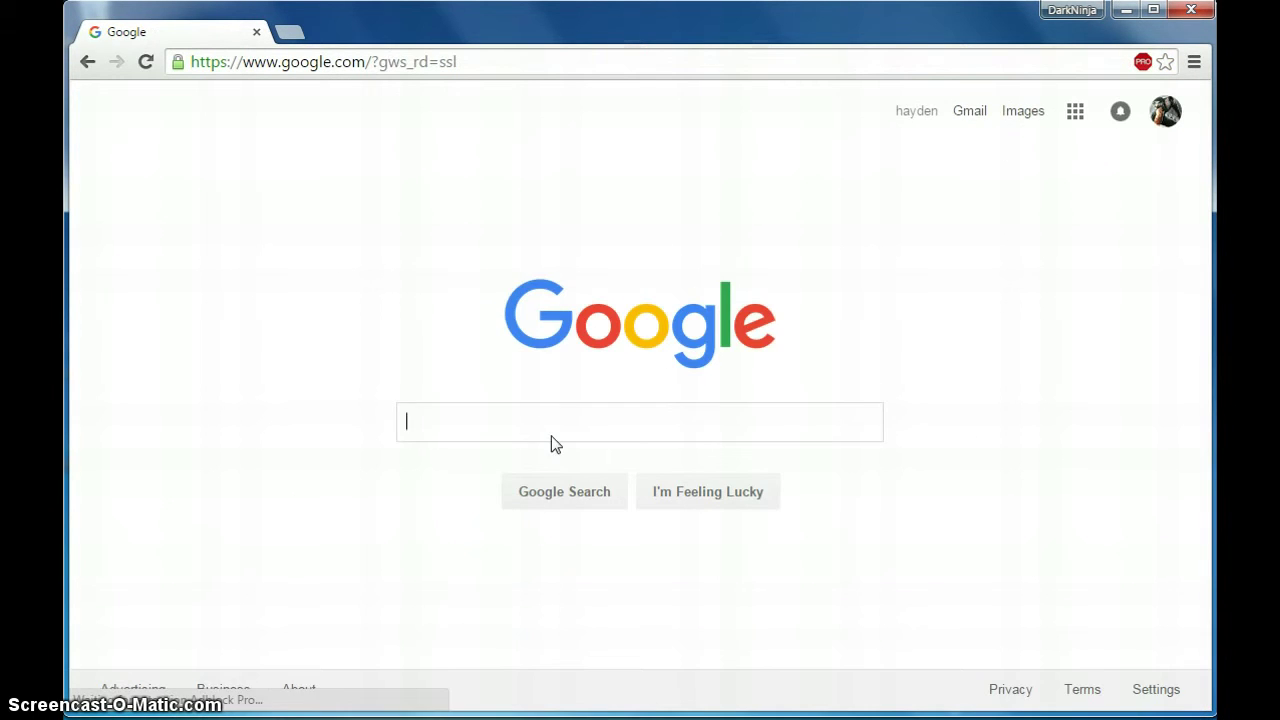
pyautogui.write('Blue')
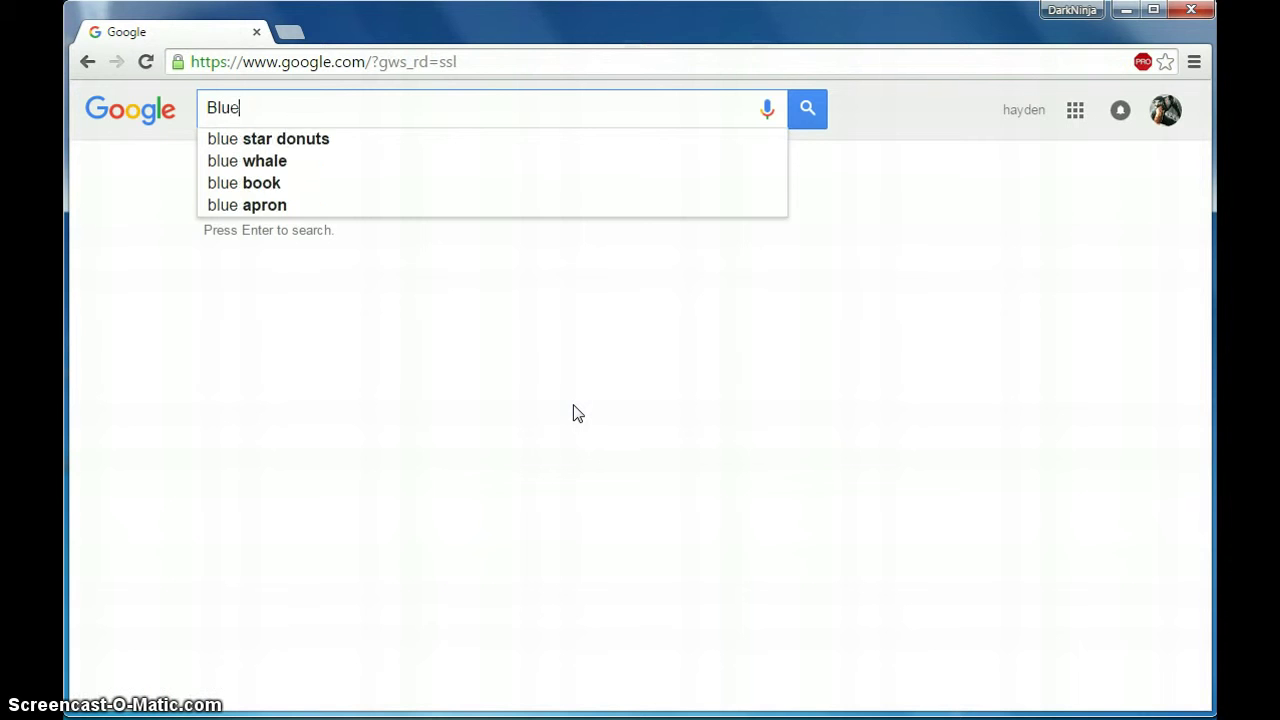
pyautogui.write('stacks')
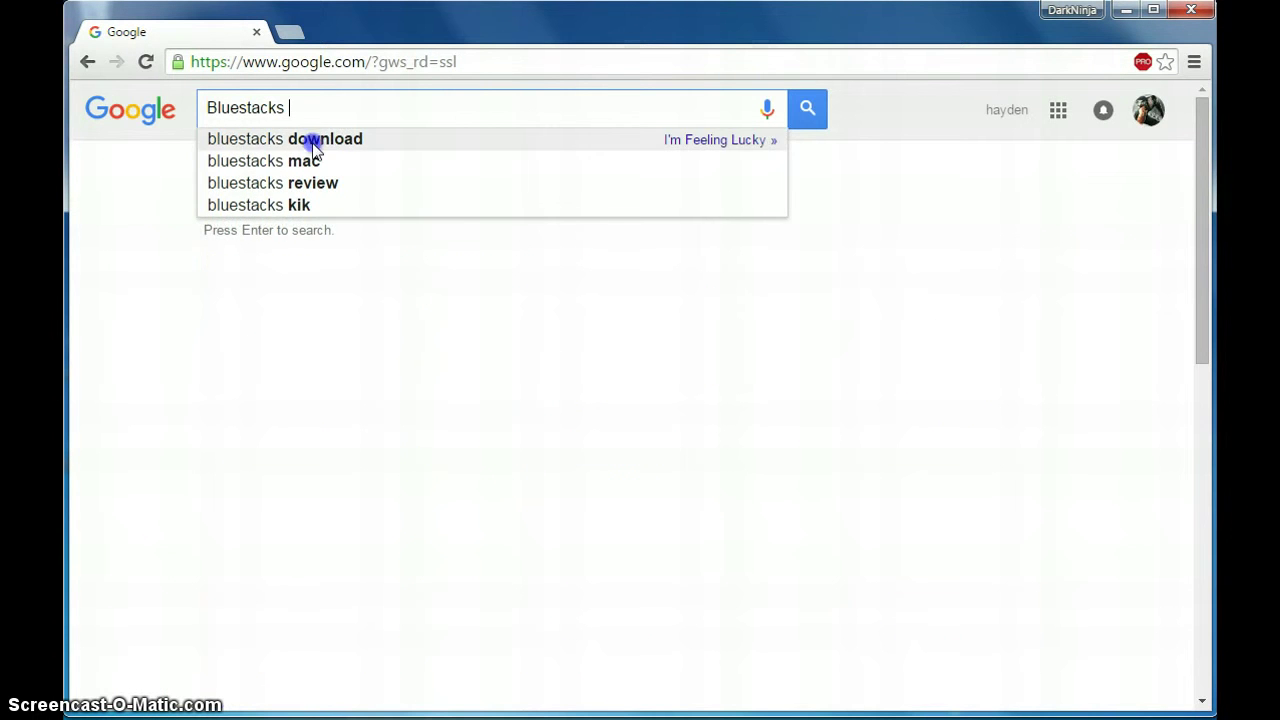
pyautogui.click(310, 139)
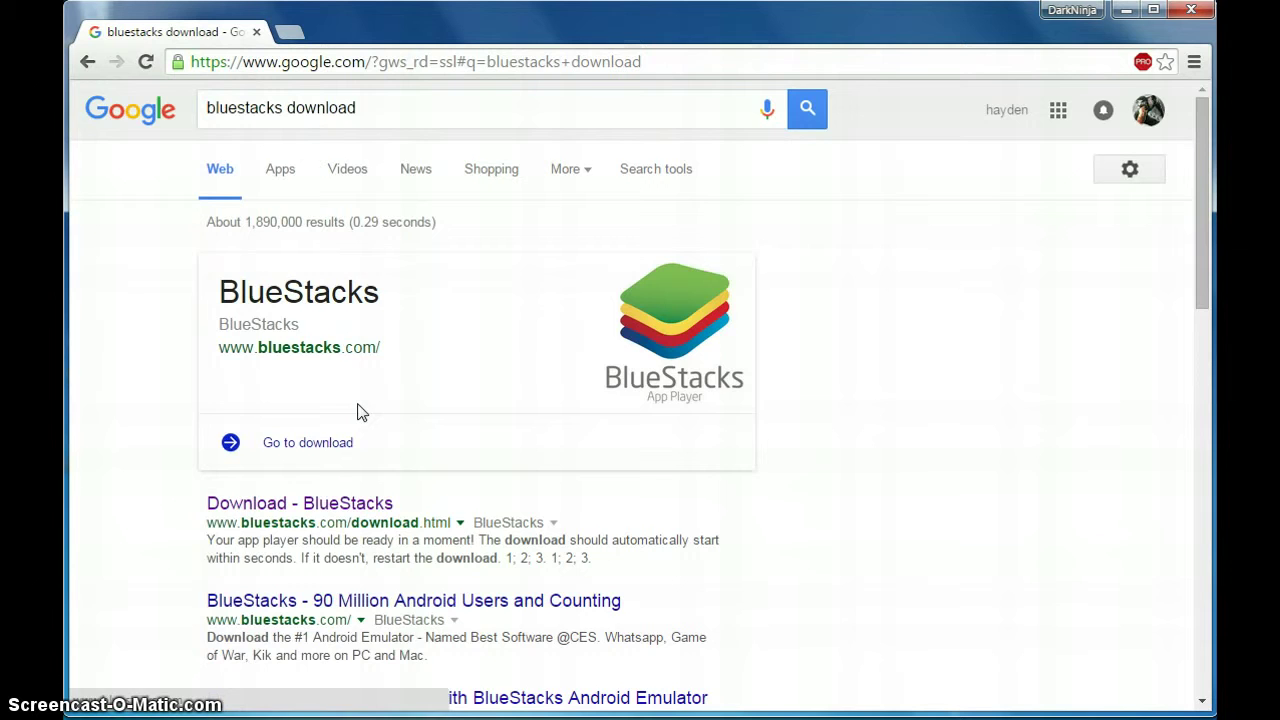
pyautogui.scroll(-1, 322, 385)
# Open the Download - BlueStacks result and dismiss its installer save prompt.
pyautogui.click(313, 406)
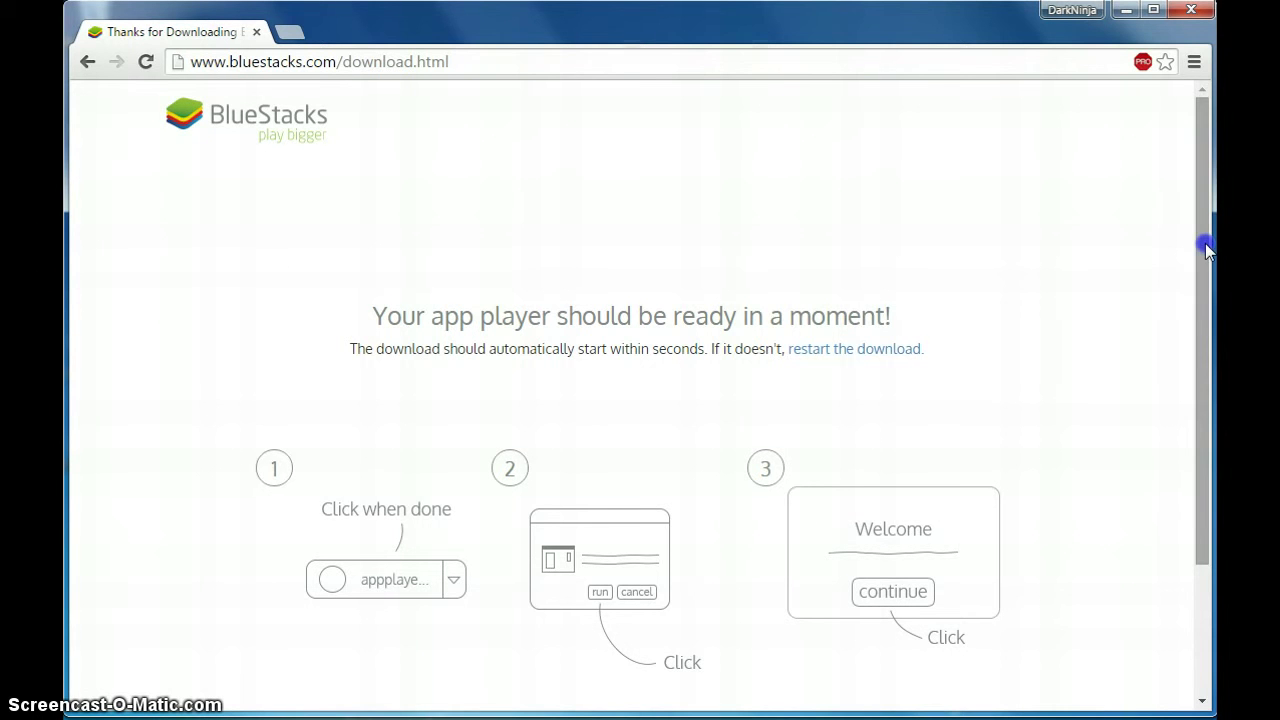
pyautogui.moveTo(1205, 243); pyautogui.dragTo(1203, 300)
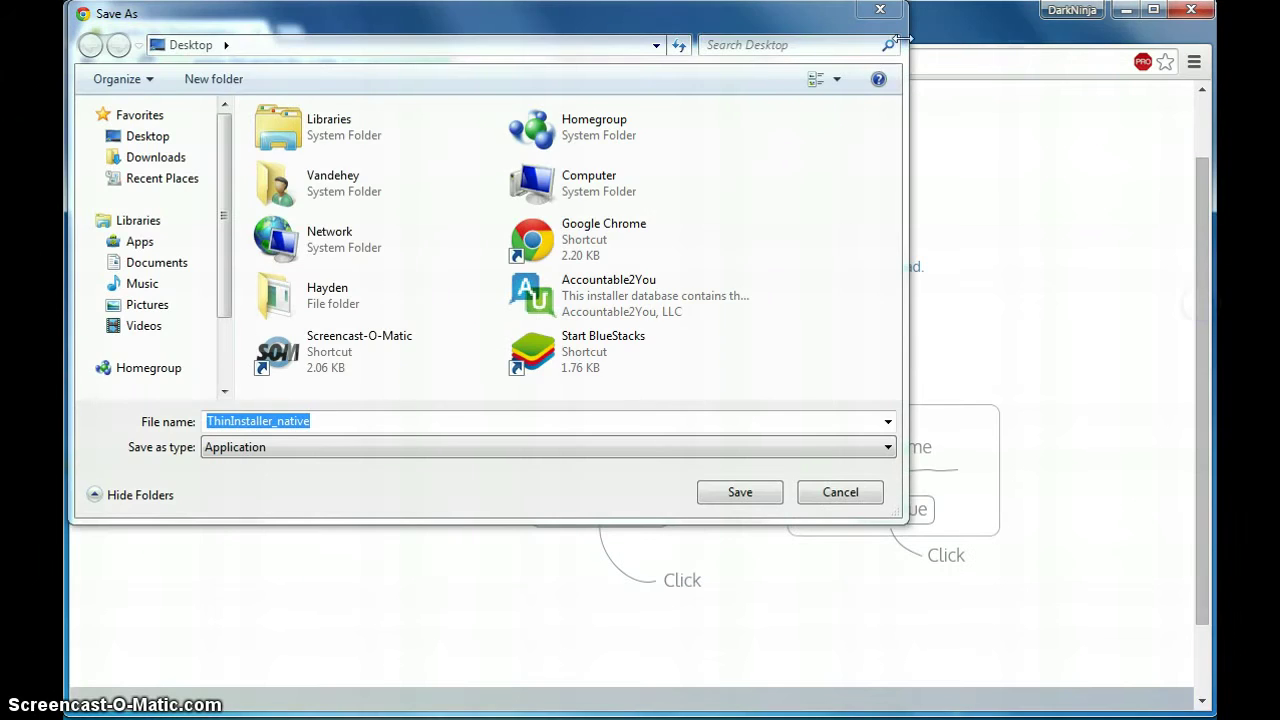
pyautogui.click(880, 10)
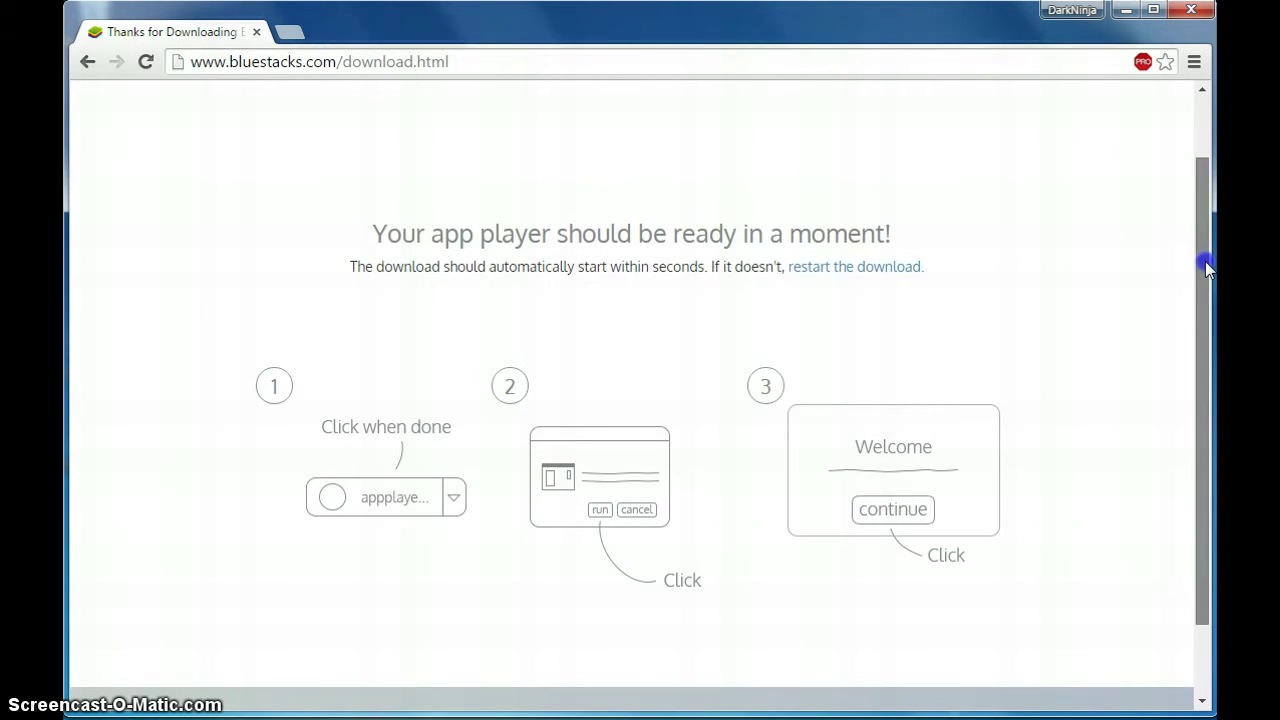
pyautogui.moveTo(1205, 261); pyautogui.dragTo(1203, 285)
# Return to the search results and open the 'BlueStacks - 90 Million Android Users' home page.
pyautogui.click(87, 61)
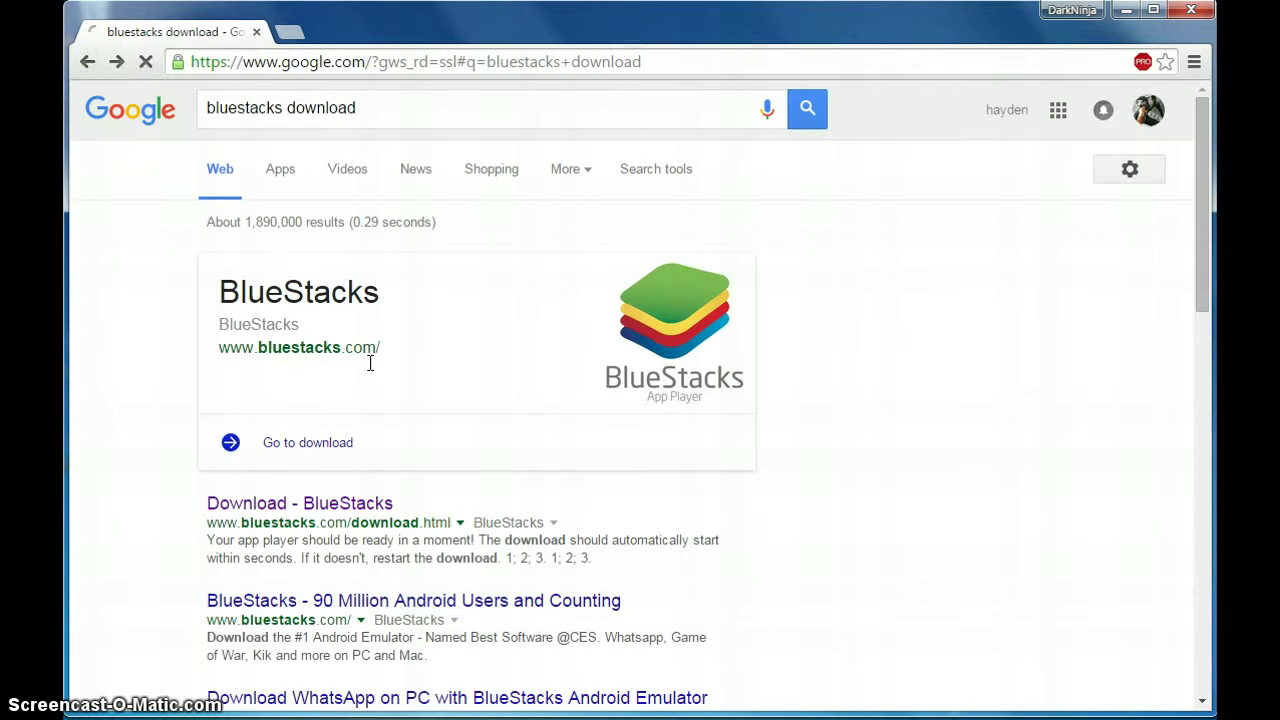
pyautogui.click(316, 605)
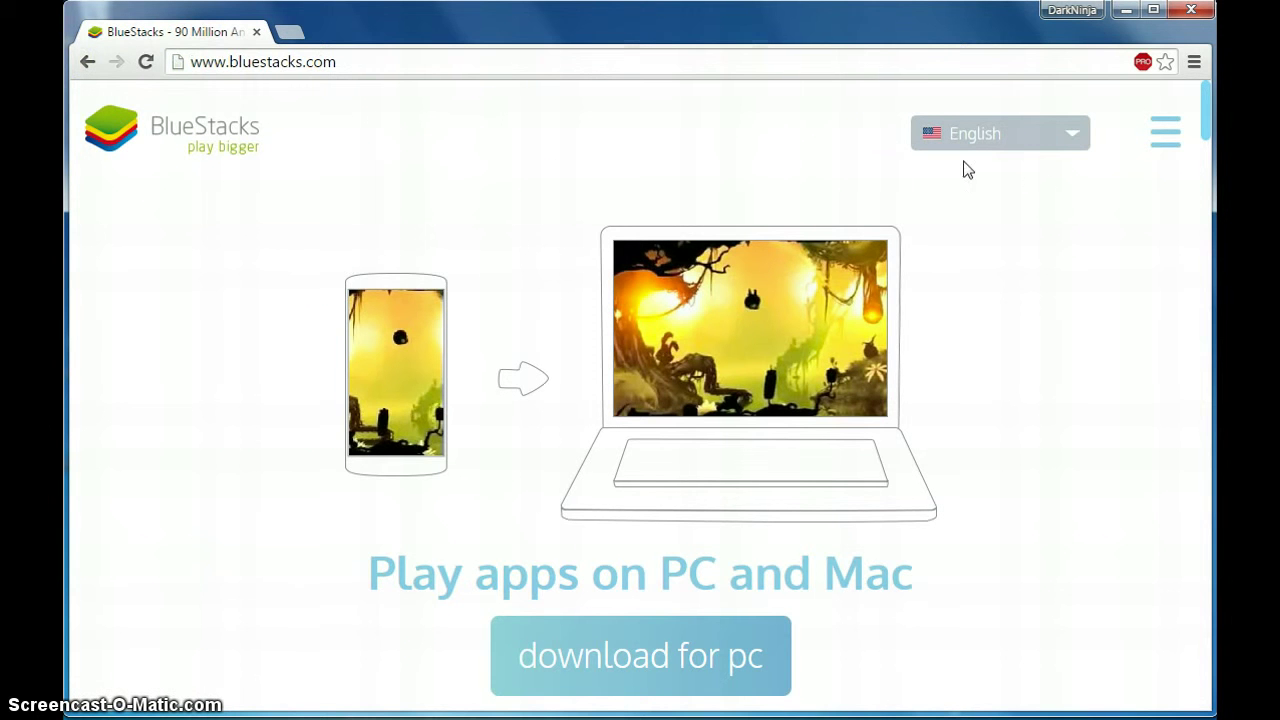
pyautogui.scroll(-1, 734, 486)
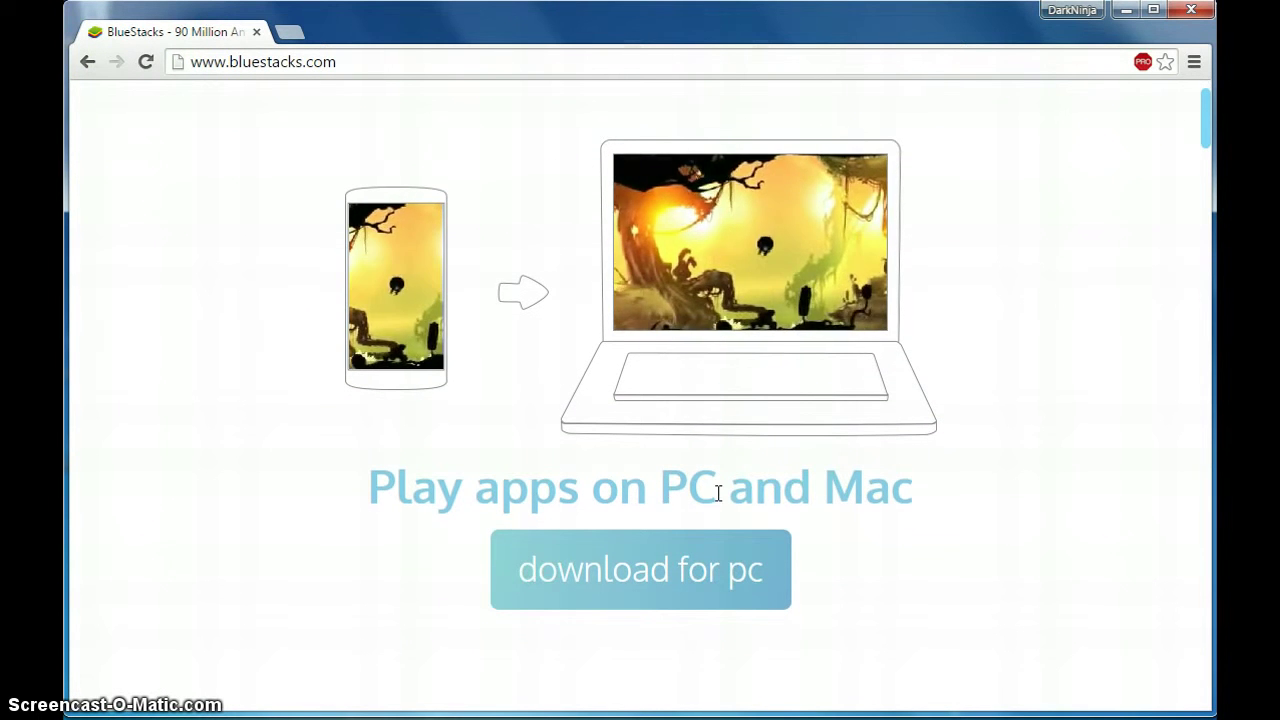
pyautogui.scroll(1, 690, 555)
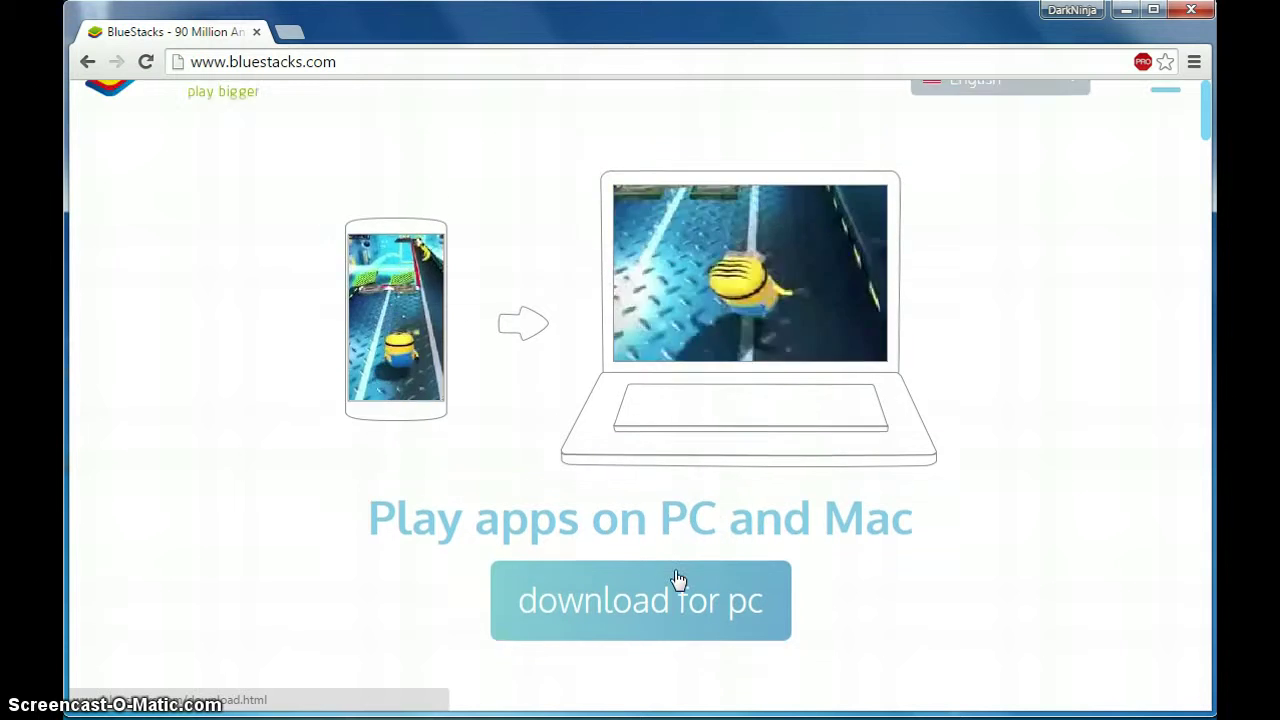
pyautogui.scroll(1, 678, 580)
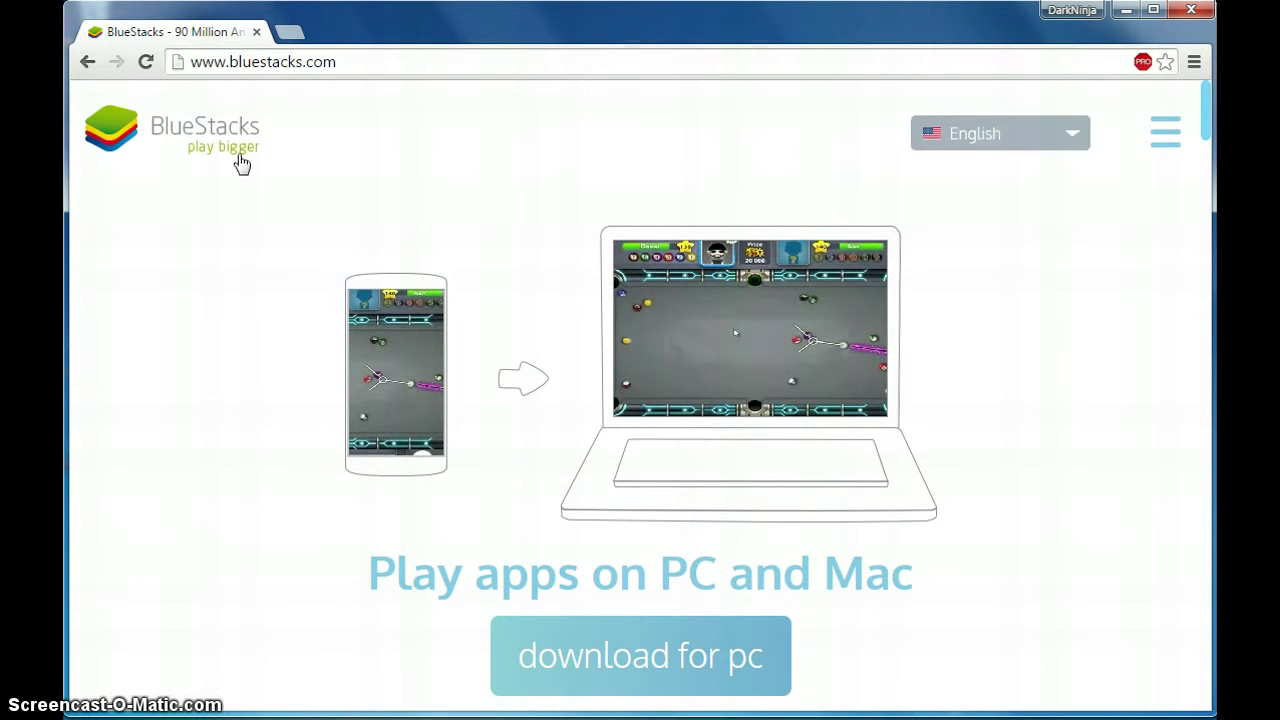
# Look at the site's language list and side navigation menu, then close the menu.
pyautogui.click(1084, 137)
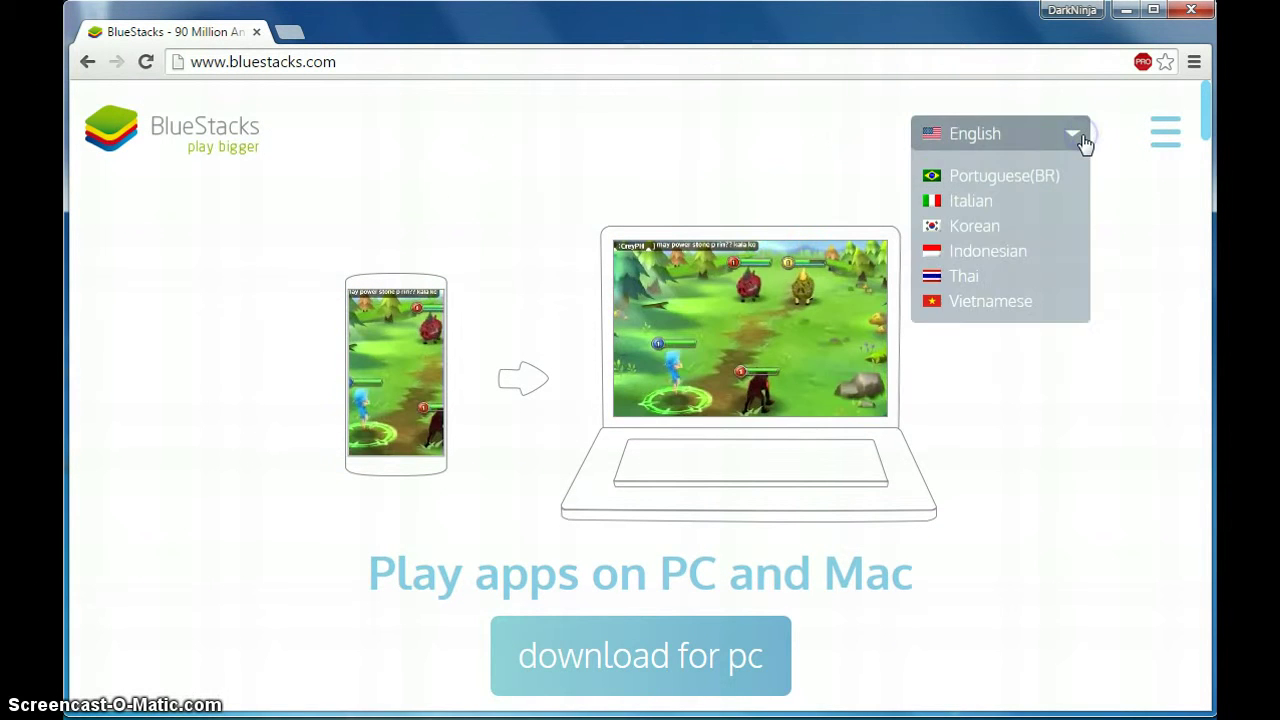
pyautogui.click(1160, 133)
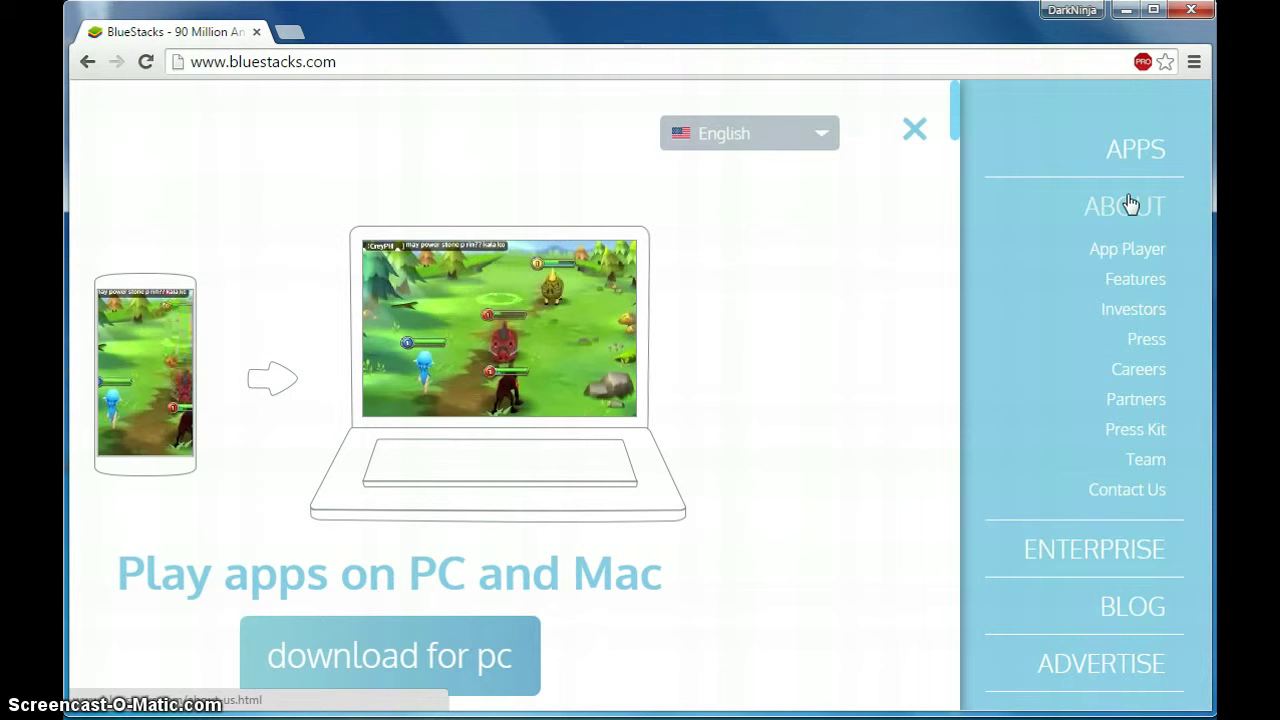
pyautogui.scroll(-1, 1157, 409)
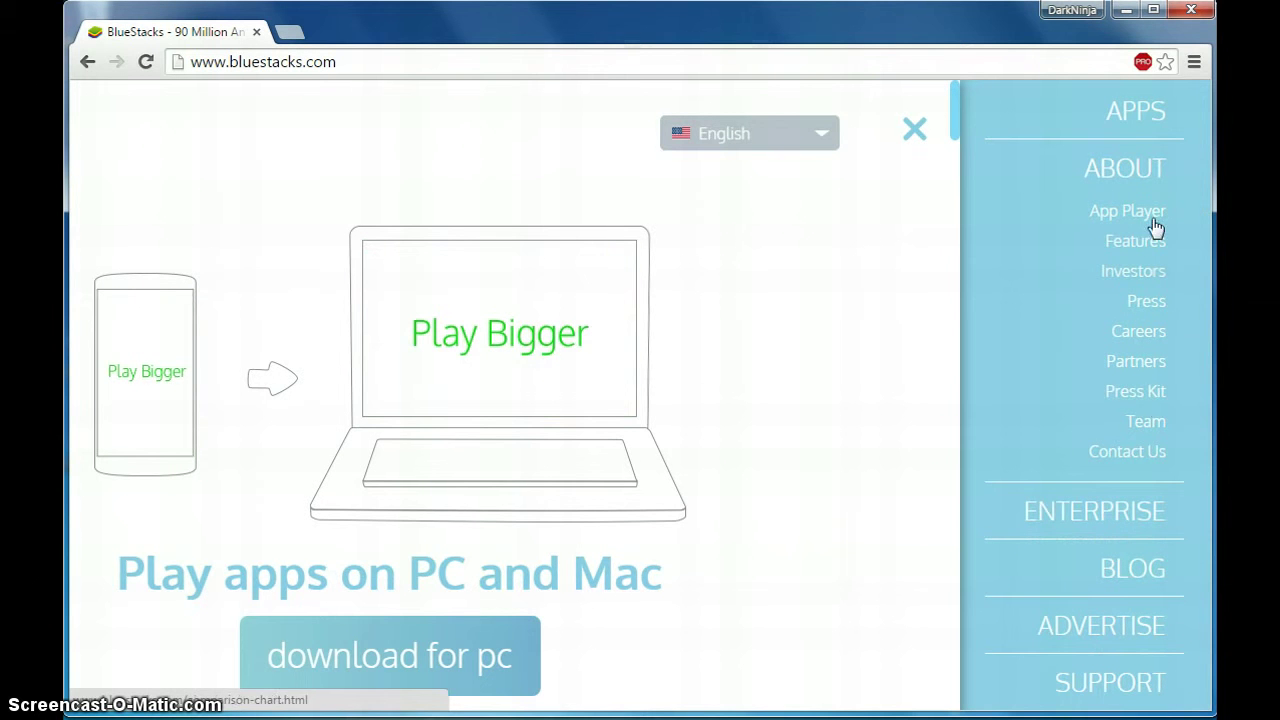
pyautogui.click(914, 128)
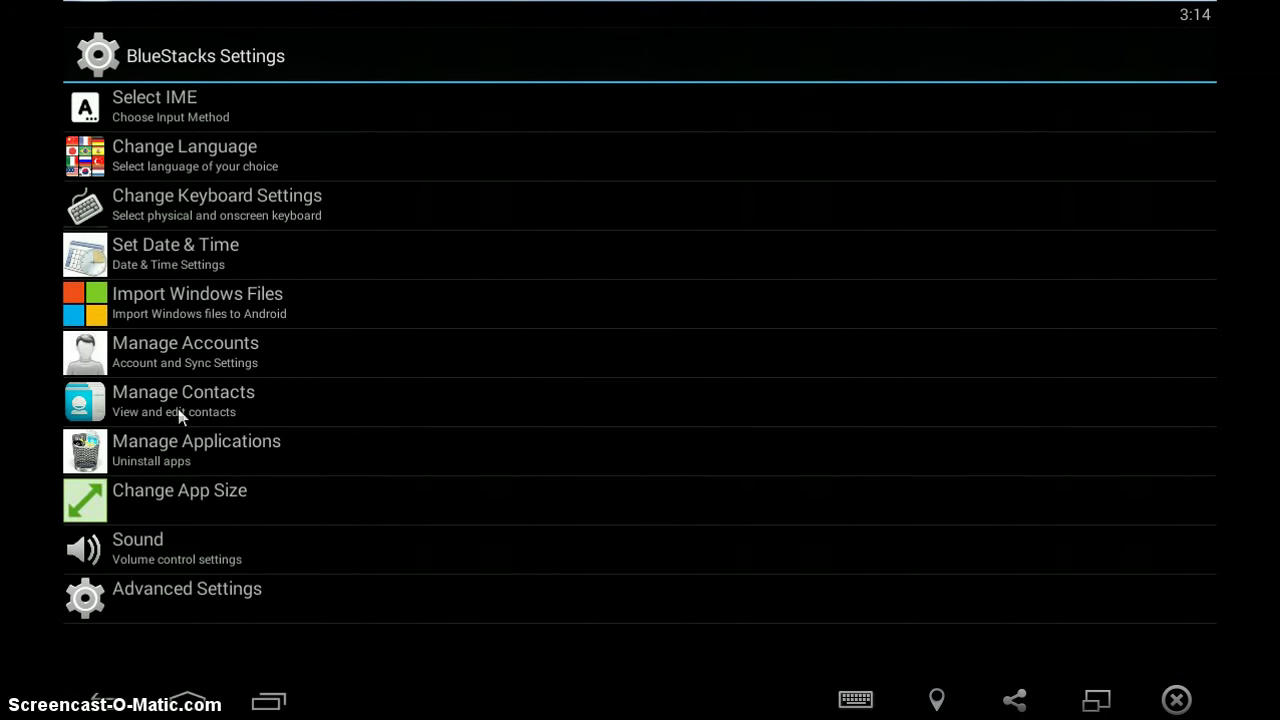
# In Manage Applications, delete Bingo Heaven, Bubble Shooter, City Island 3, No Limit Slots and MX Mayhem.
pyautogui.click(183, 441)
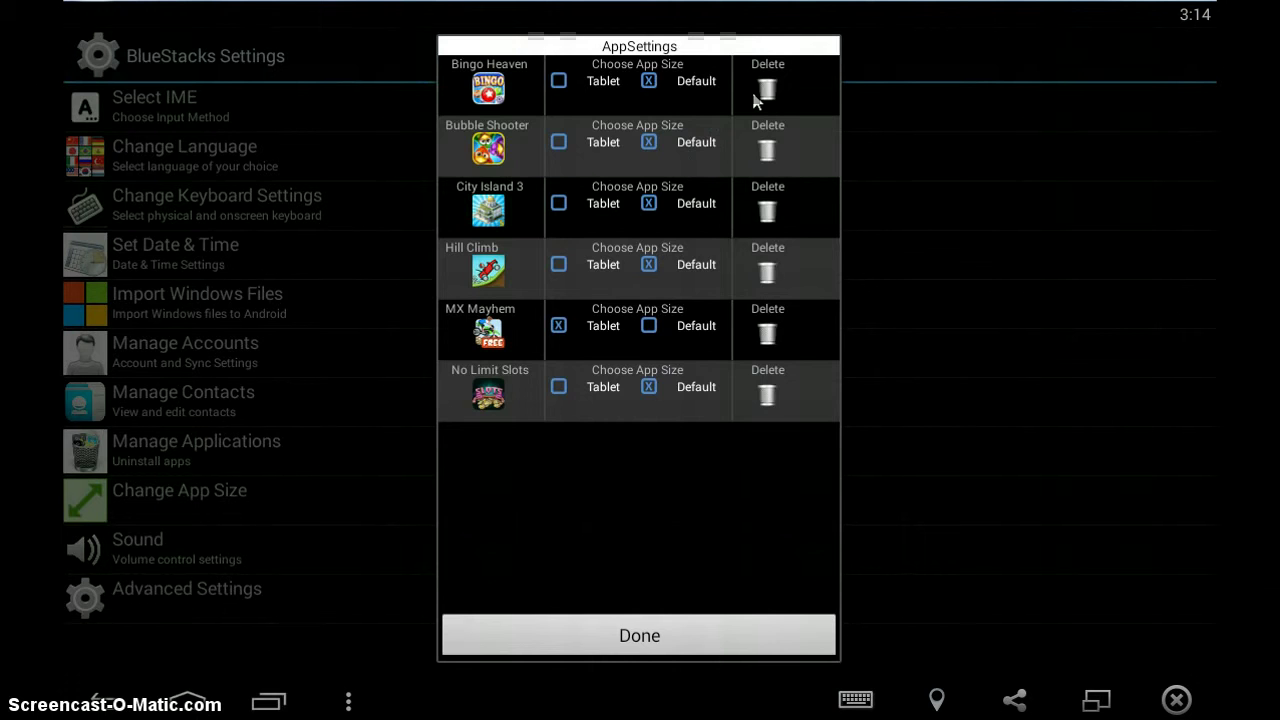
pyautogui.click(768, 88)
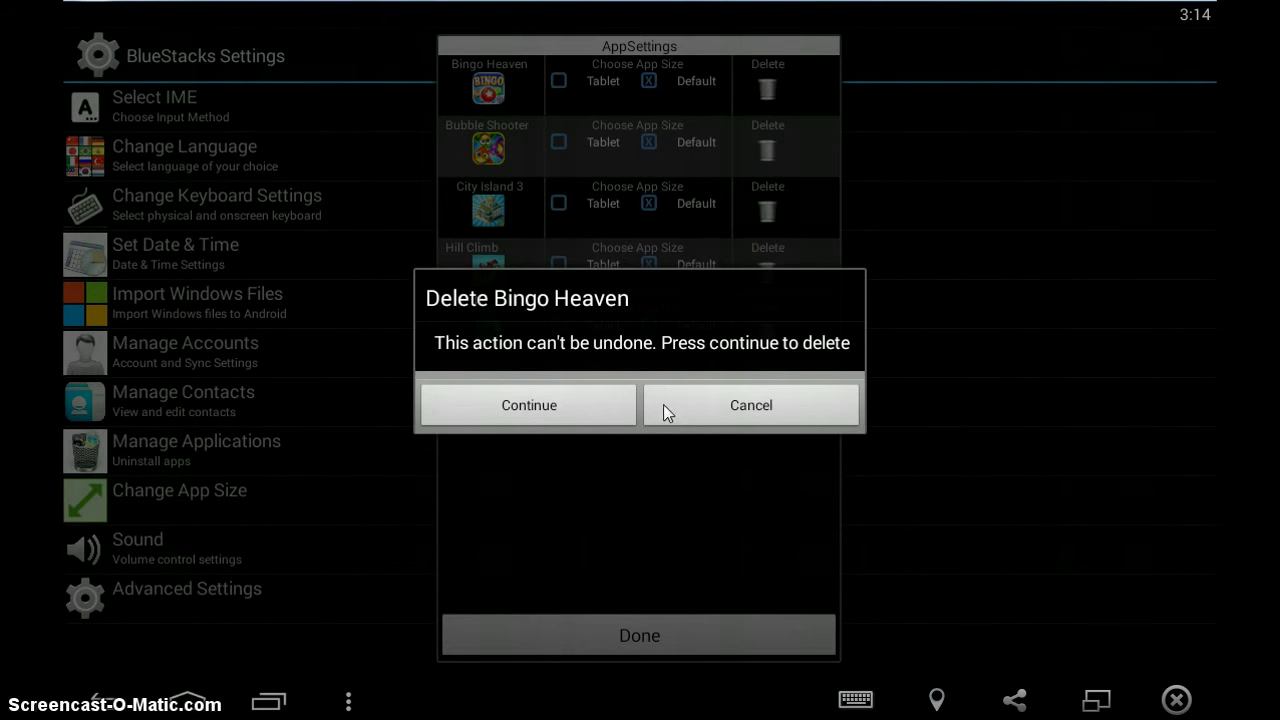
pyautogui.click(612, 403)
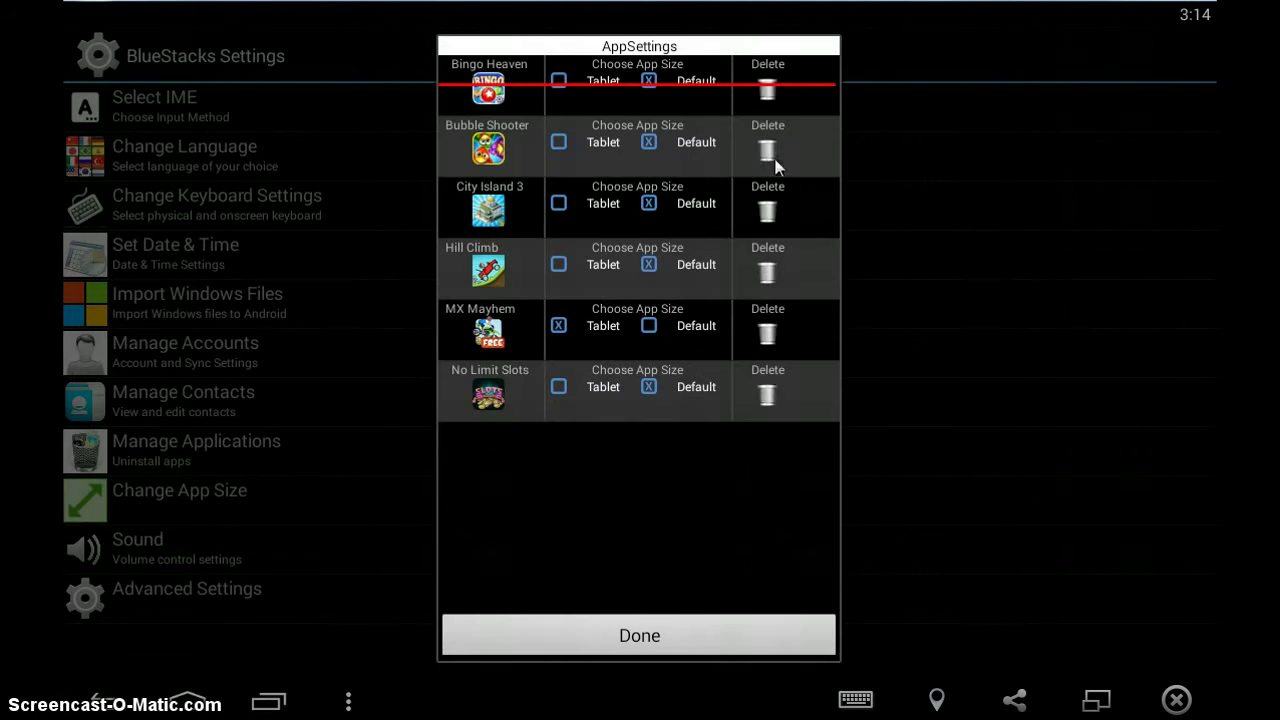
pyautogui.click(762, 152)
pyautogui.click(582, 397)
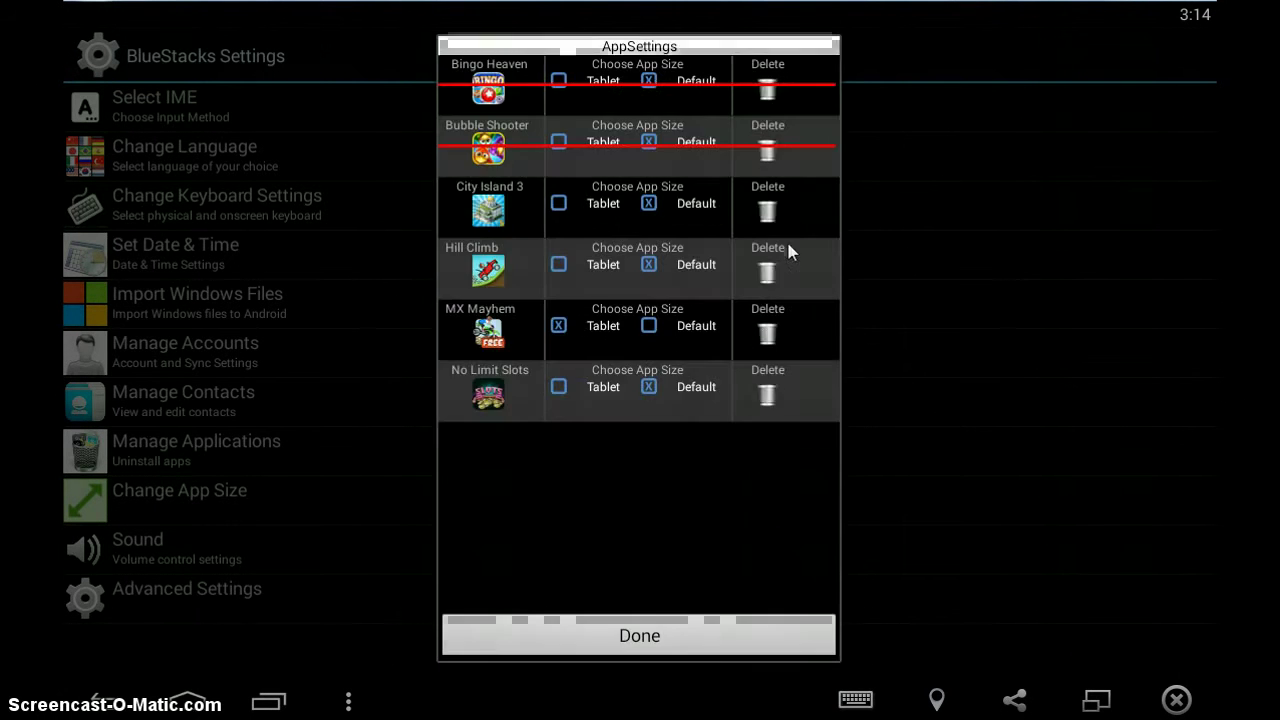
pyautogui.click(762, 210)
pyautogui.click(589, 403)
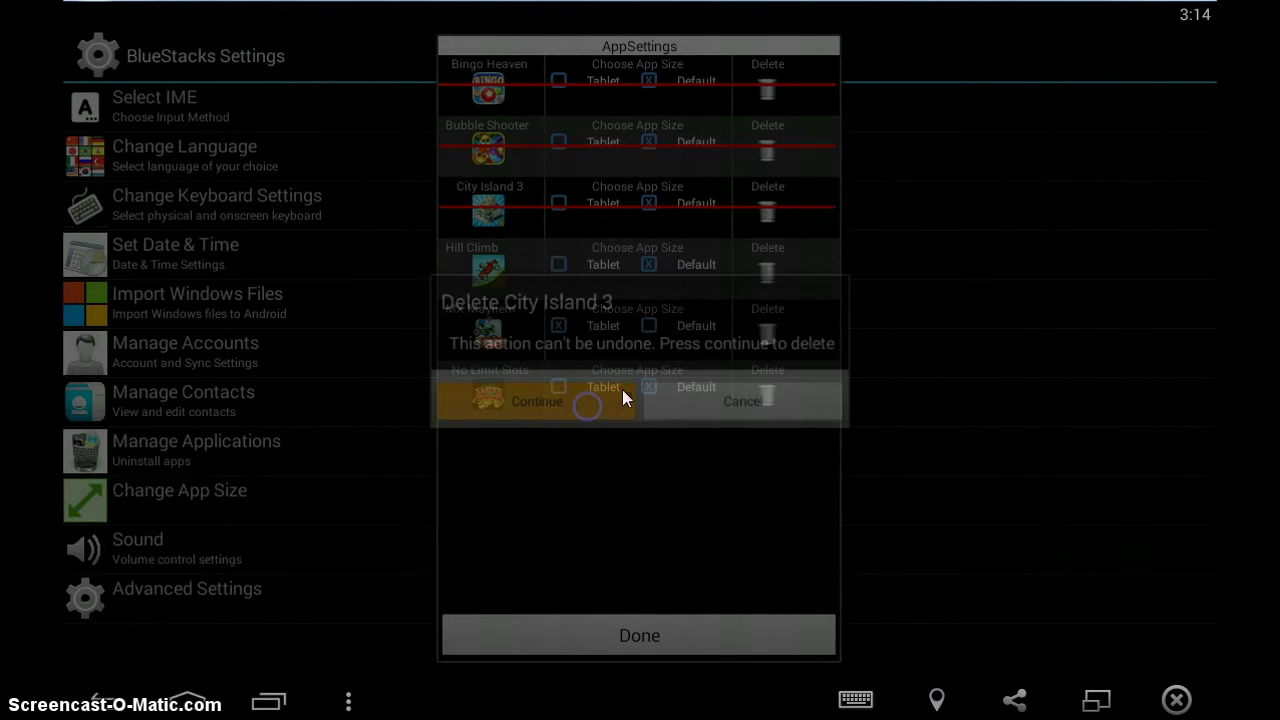
pyautogui.click(766, 395)
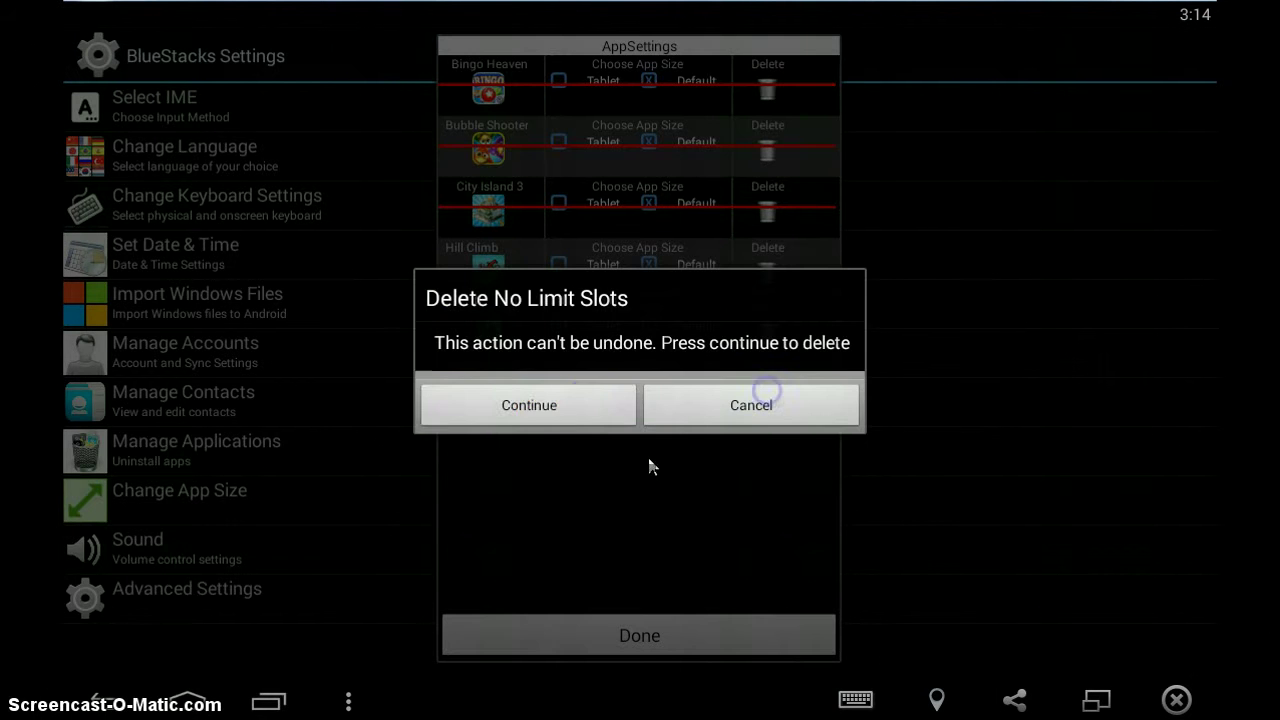
pyautogui.click(586, 400)
pyautogui.click(766, 337)
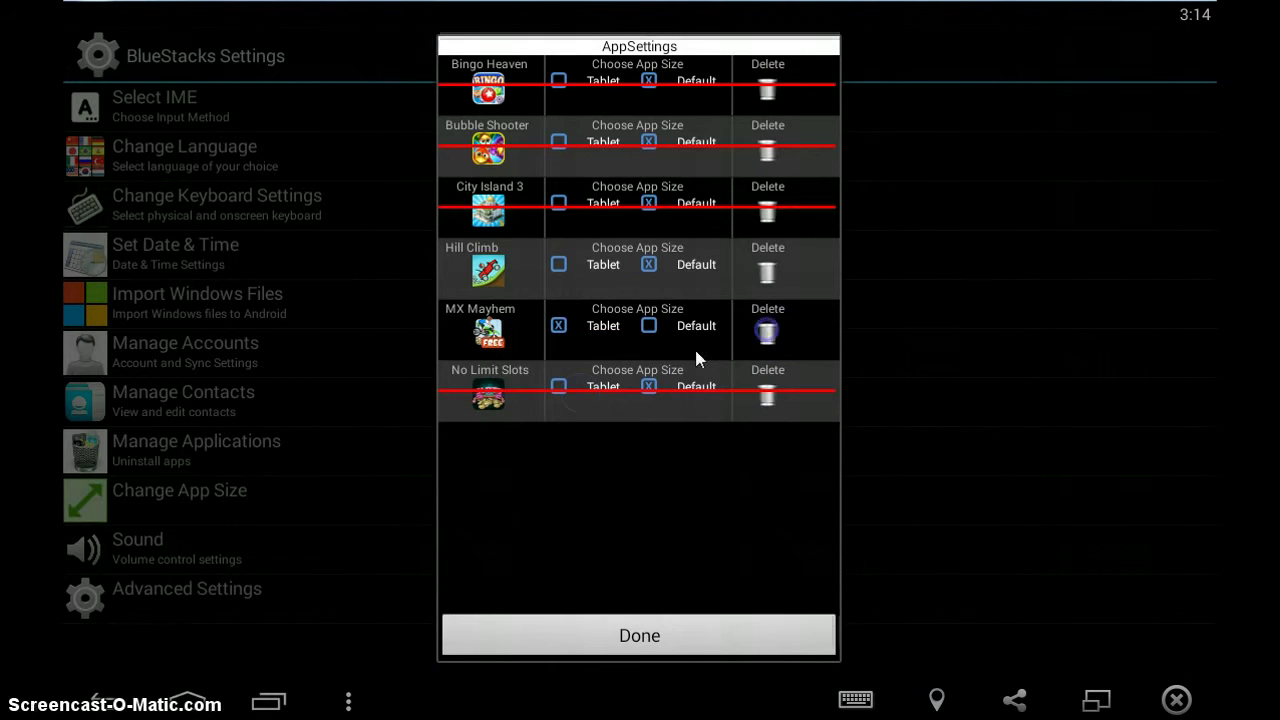
pyautogui.click(584, 415)
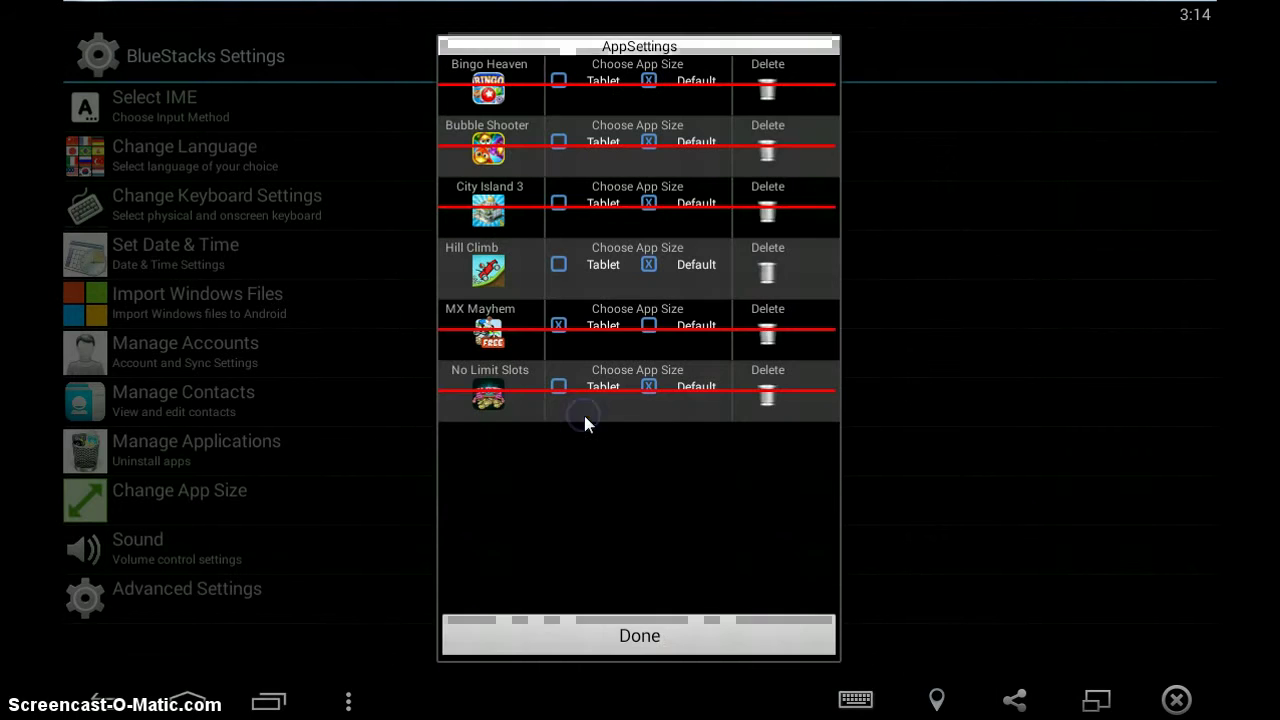
pyautogui.click(640, 636)
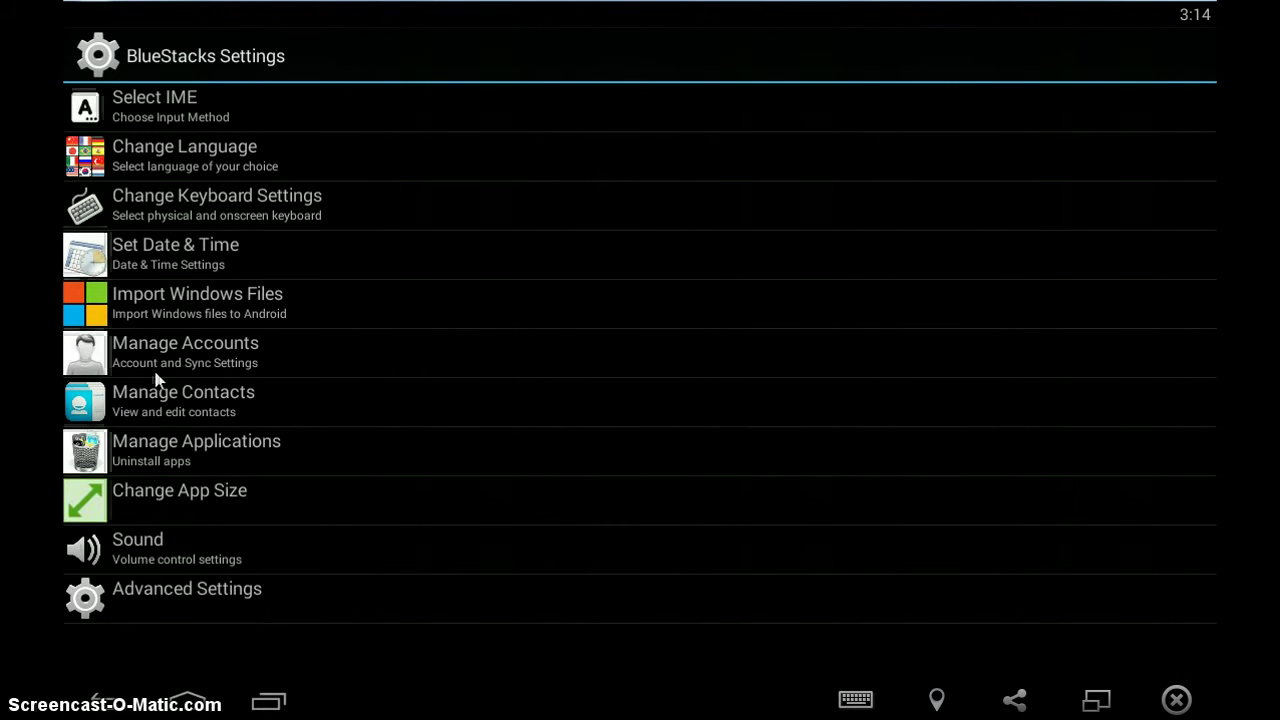
# Enable the physical keyboard in the Select IME input method settings.
pyautogui.click(200, 104)
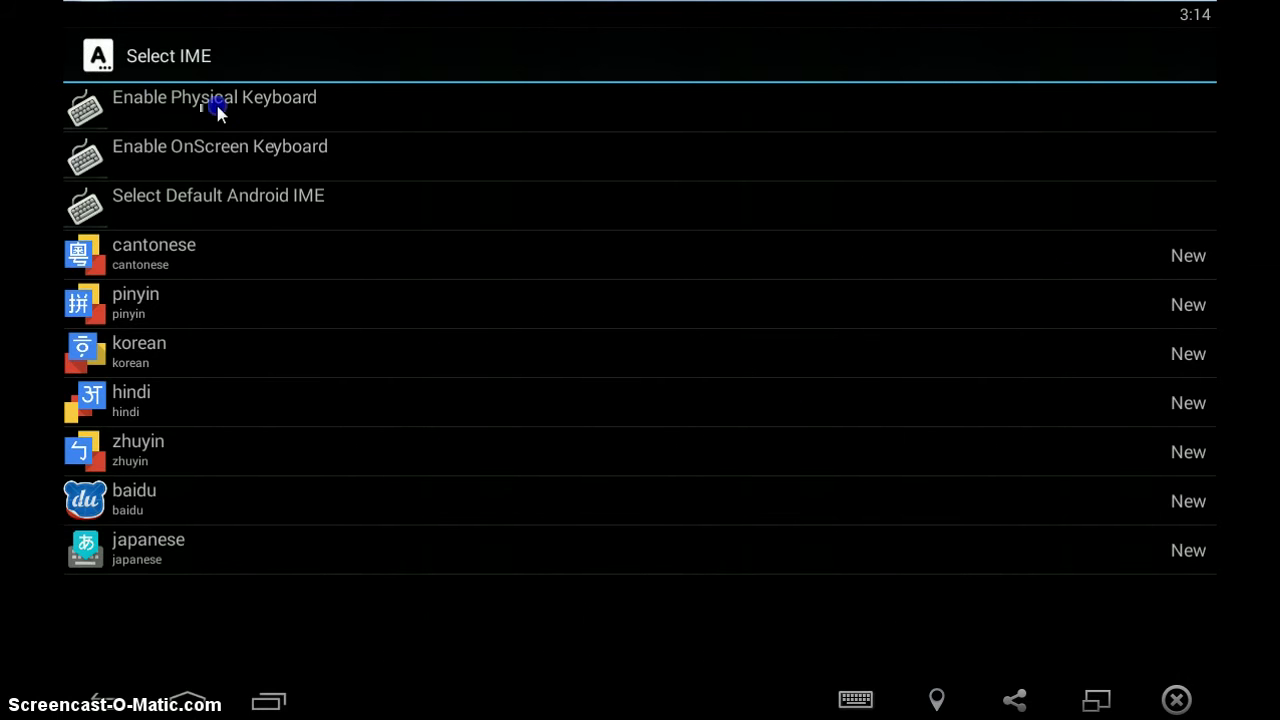
pyautogui.click(217, 106)
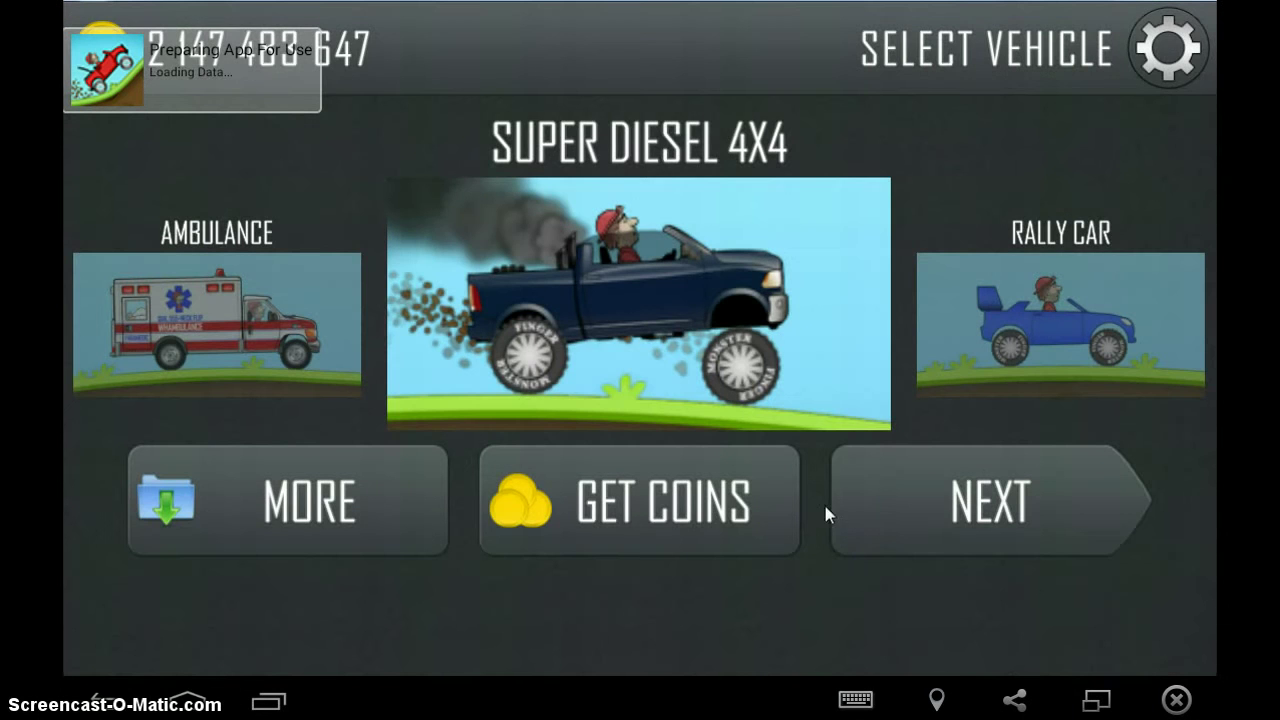
# Start a Countryside Level 1 run with the Super Diesel 4X4.
pyautogui.click(891, 500)
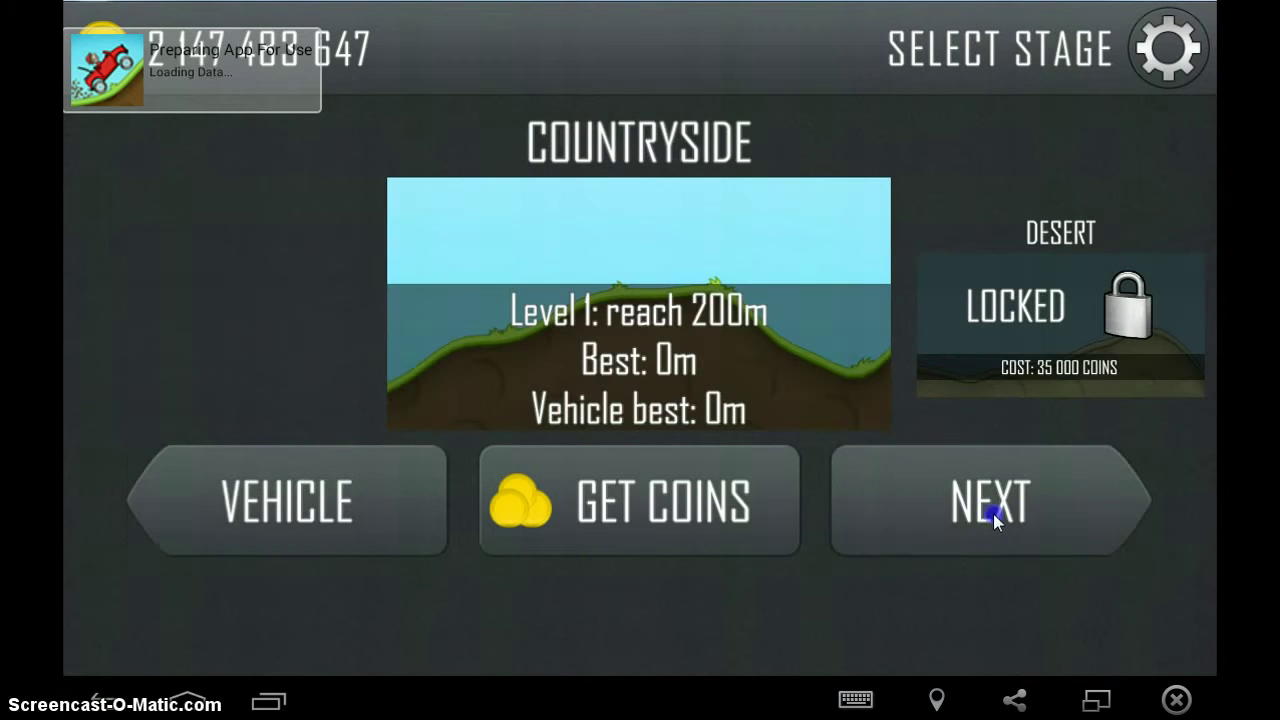
pyautogui.click(993, 513)
pyautogui.click(994, 478)
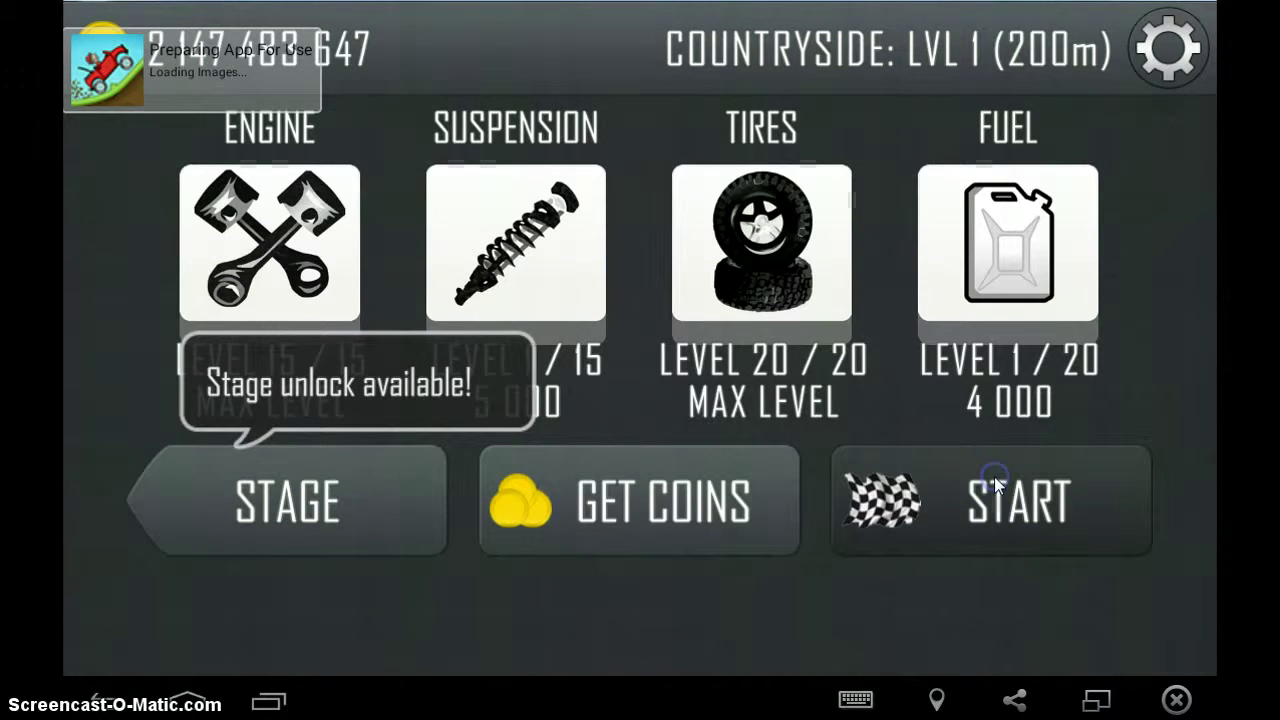
# Drive through Level 1 and on to 389m of Level 2 using gas and brake.
pyautogui.press('Right')
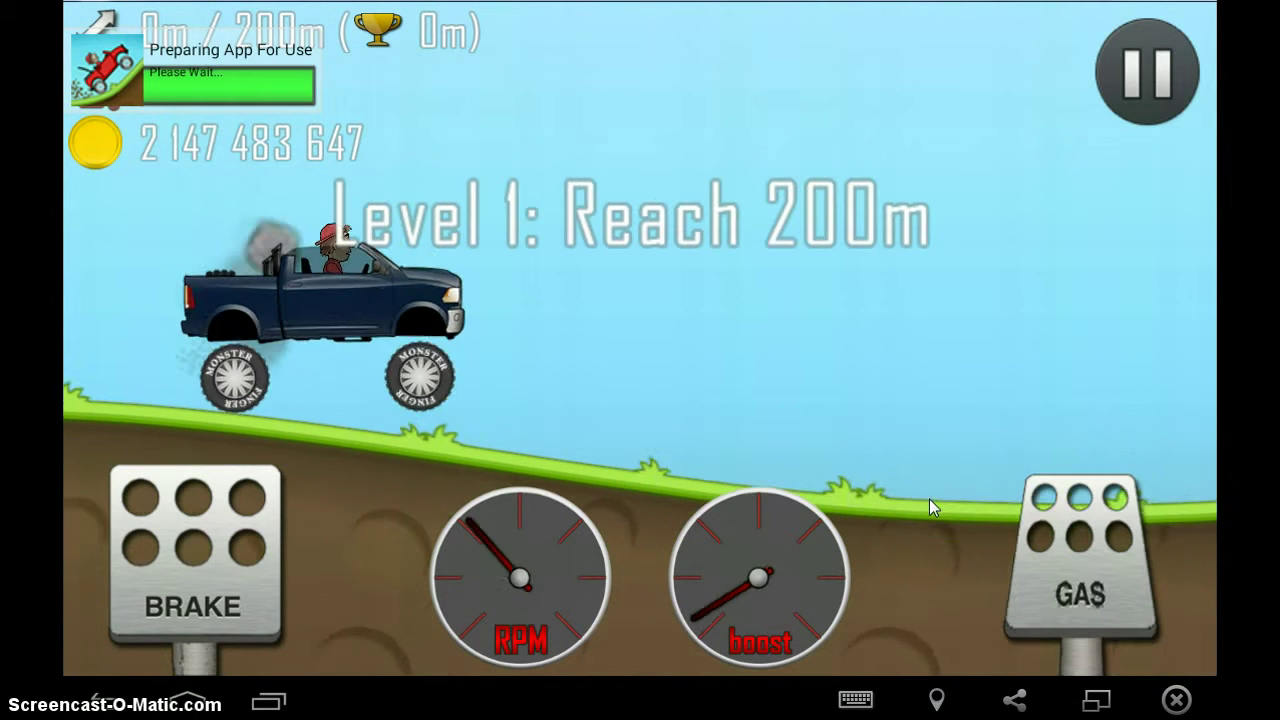
pyautogui.press('Right')
pyautogui.press('Right')
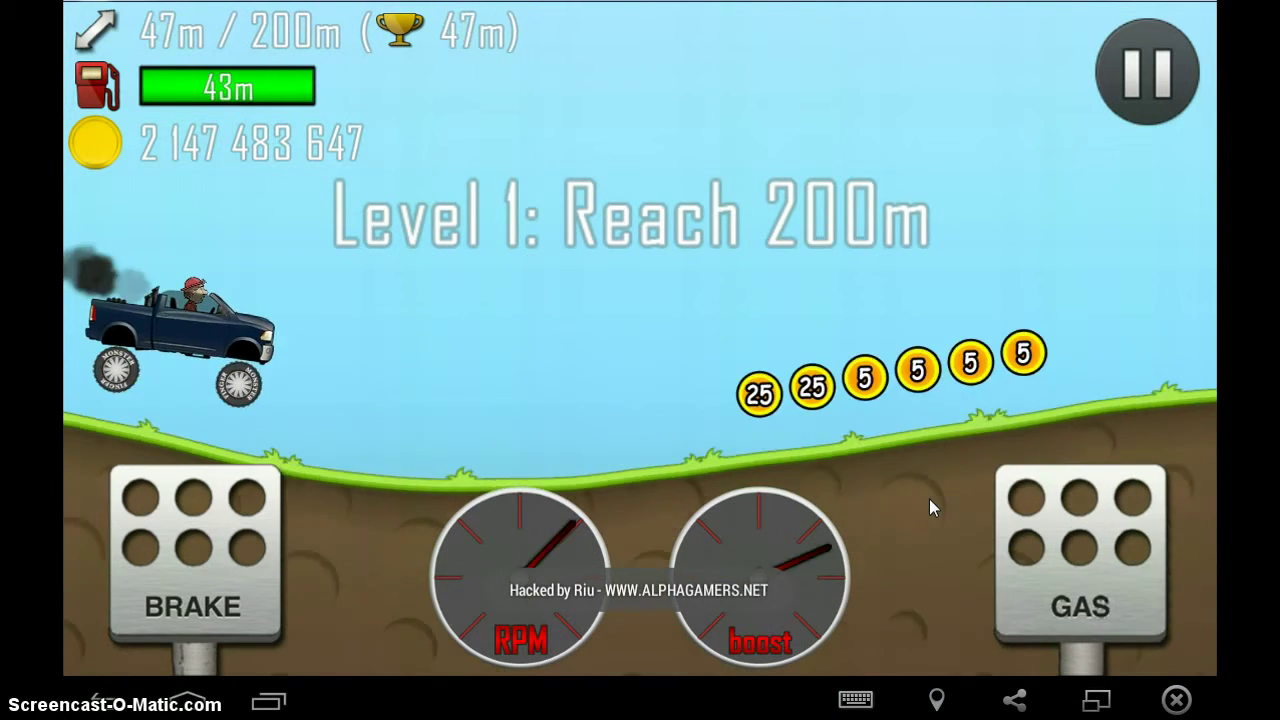
pyautogui.press('Right')
pyautogui.press('Right')
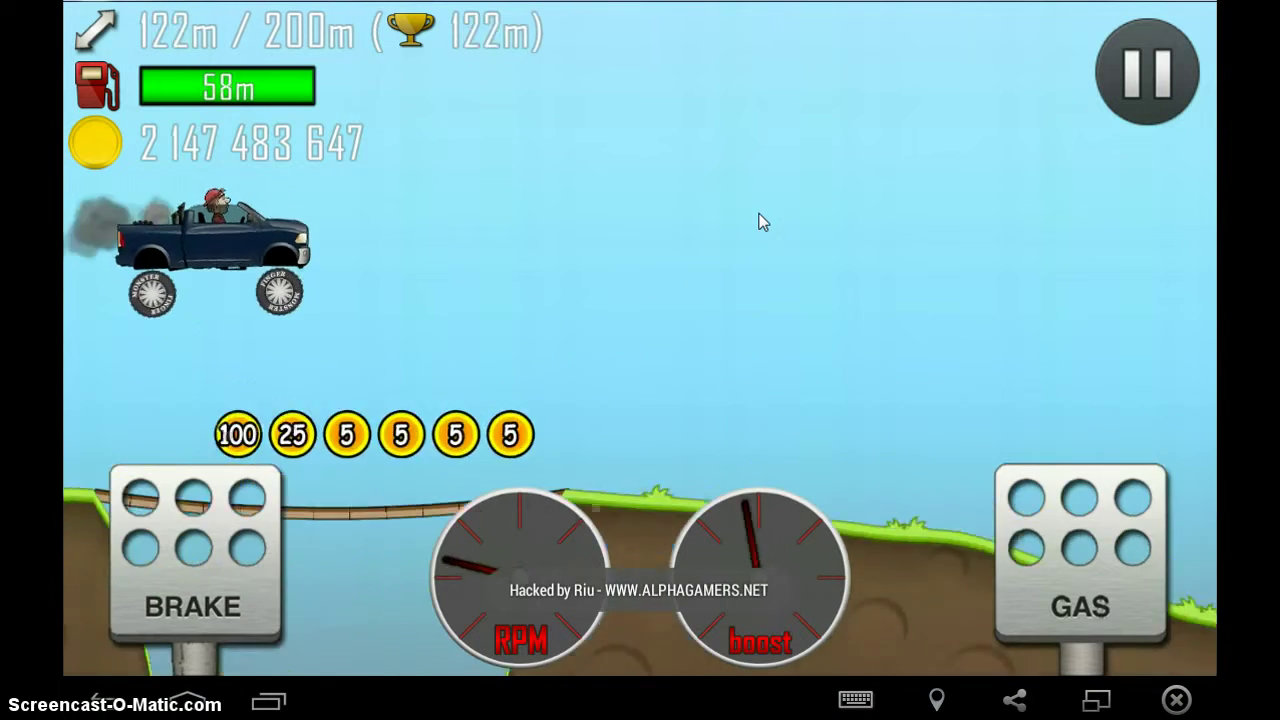
pyautogui.press('Right')
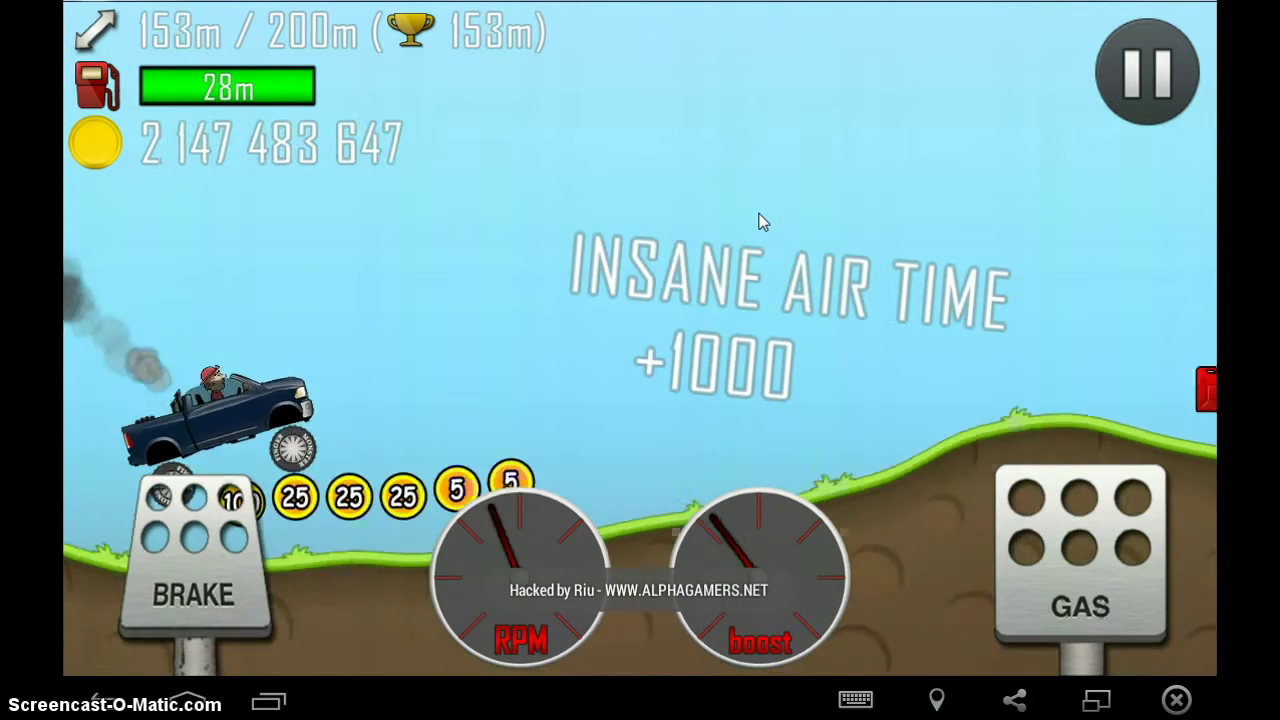
pyautogui.press('Right')
pyautogui.press('Right')
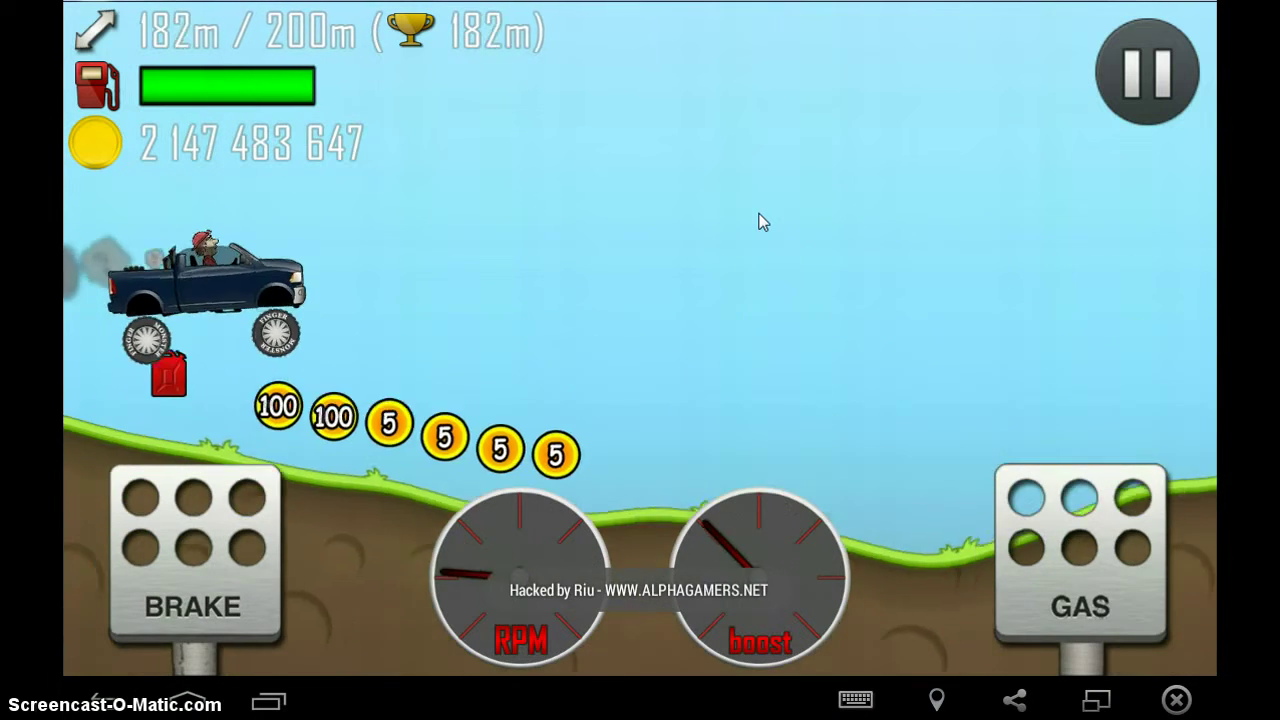
pyautogui.press('Left')
pyautogui.press('Right')
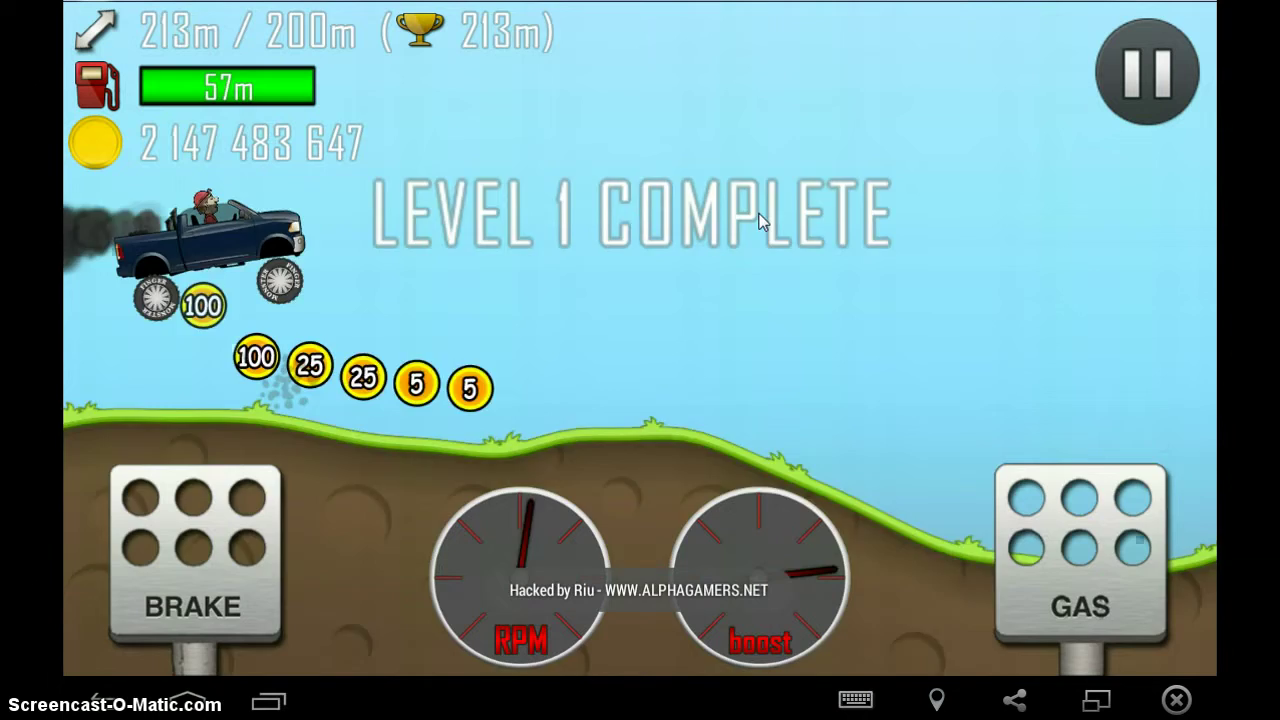
pyautogui.press('Right')
pyautogui.press('Right')
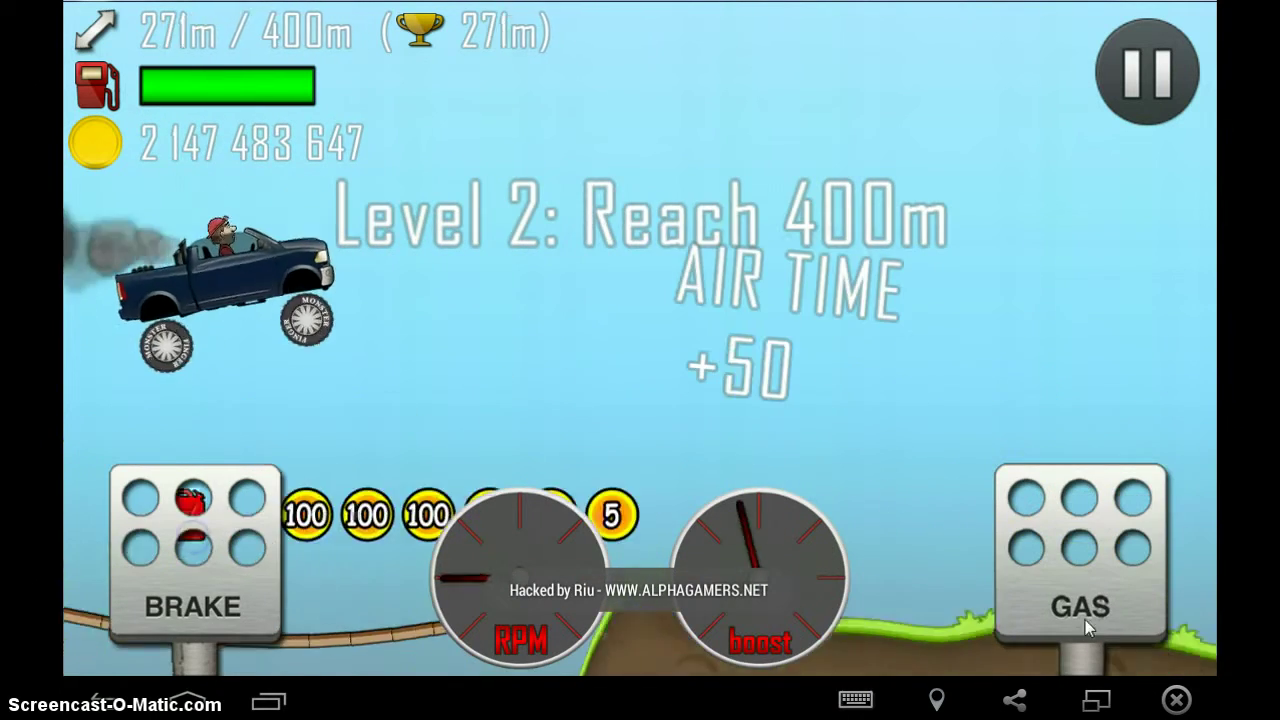
pyautogui.click(1128, 612)
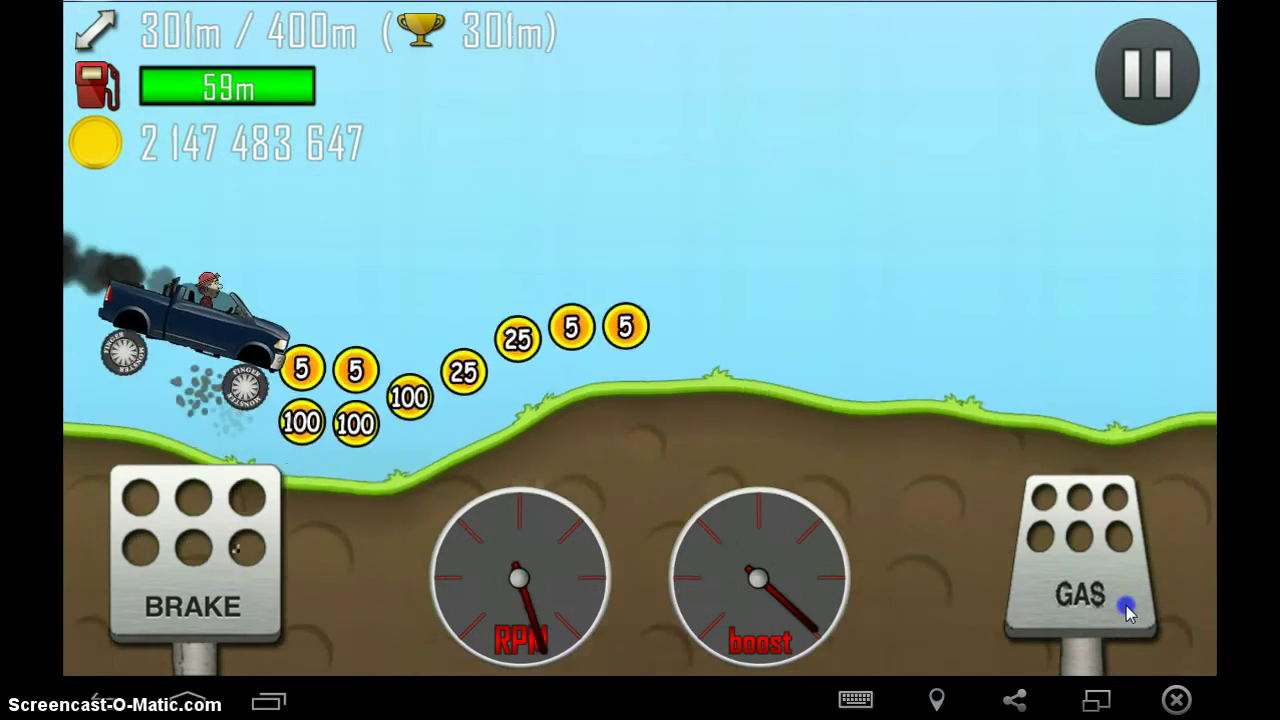
pyautogui.moveTo(1128, 612); pyautogui.dragTo(1085, 613)
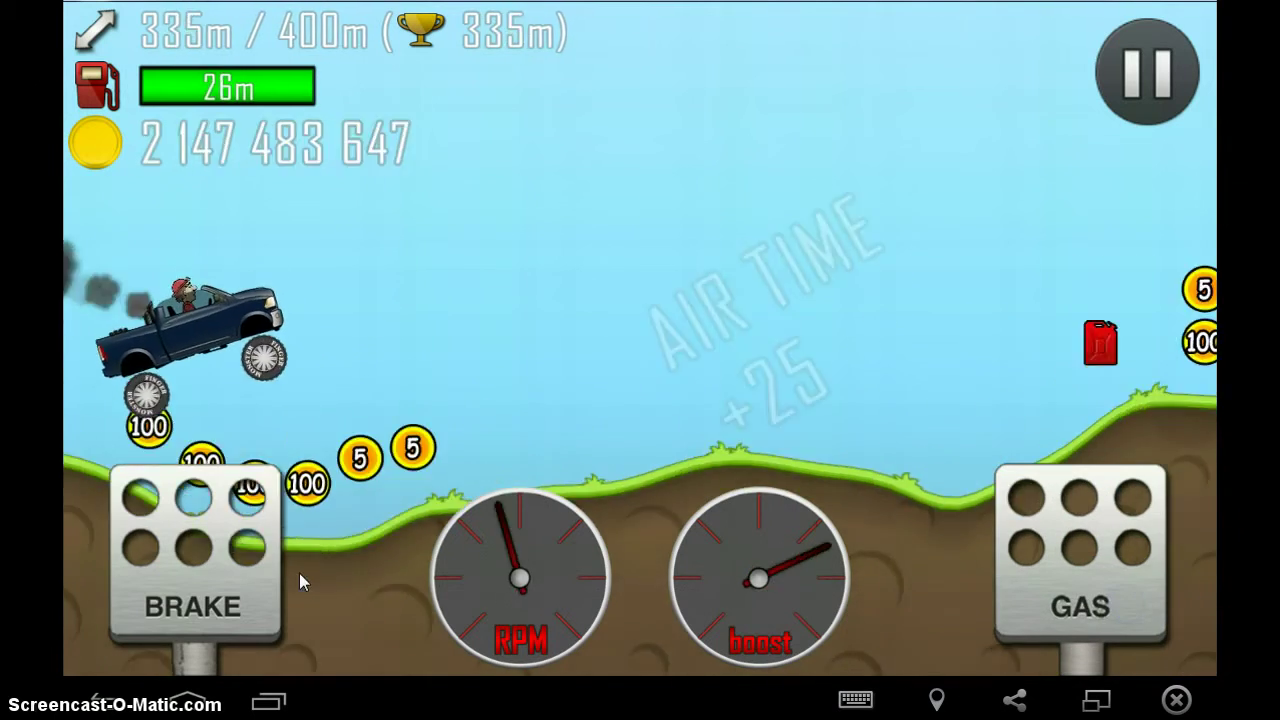
pyautogui.moveTo(1094, 586); pyautogui.dragTo(1097, 590)
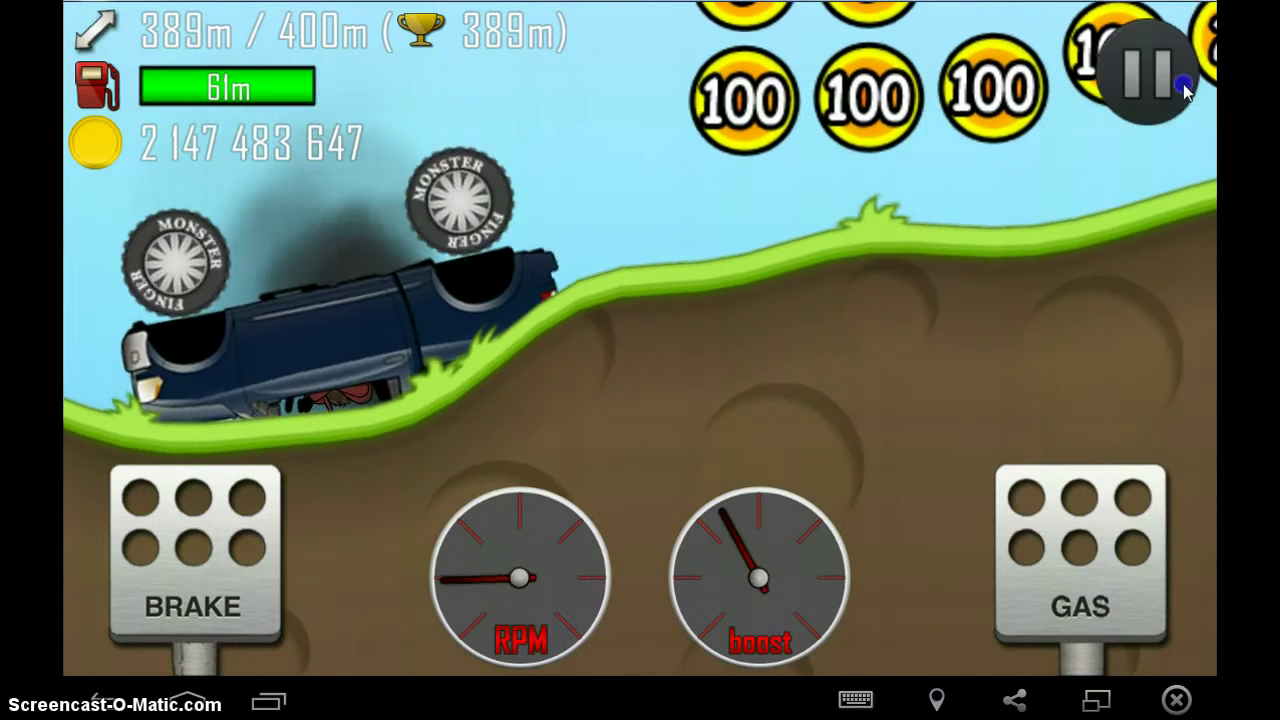
# Pause and exit the run, decline to rate the game, and leave to the home screen.
pyautogui.click(1185, 90)
pyautogui.click(771, 463)
pyautogui.click(584, 516)
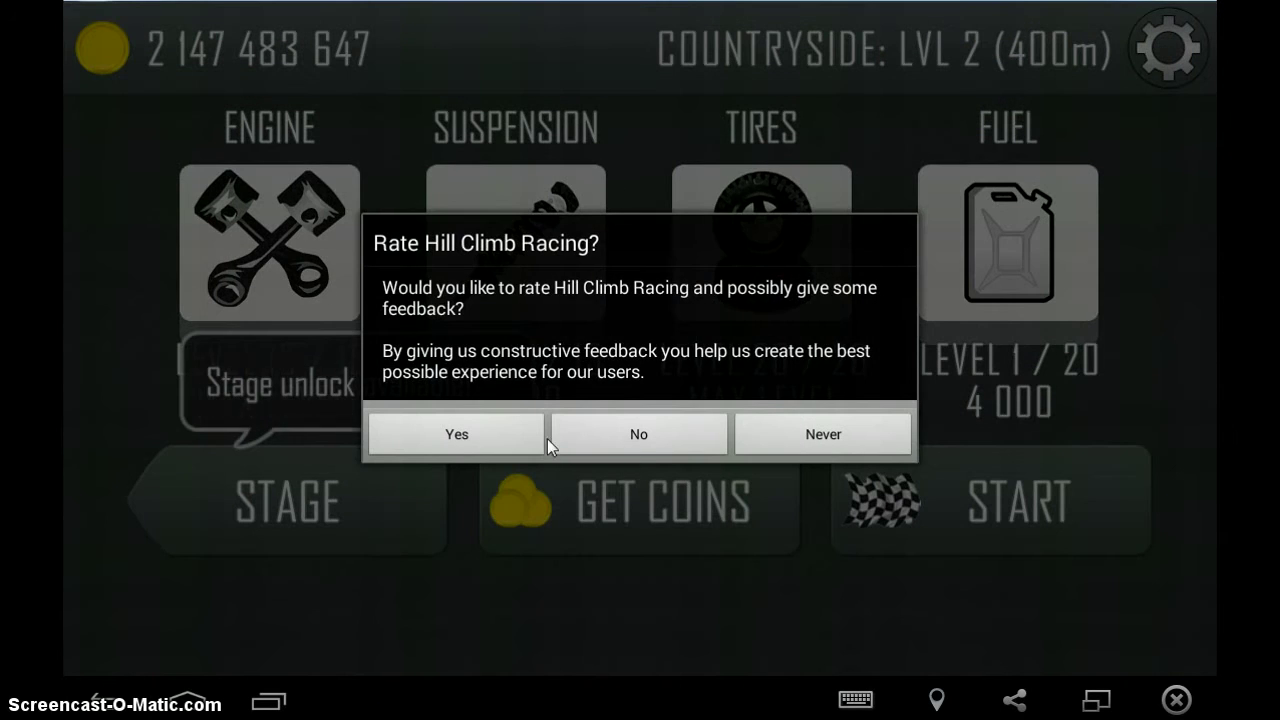
pyautogui.click(633, 437)
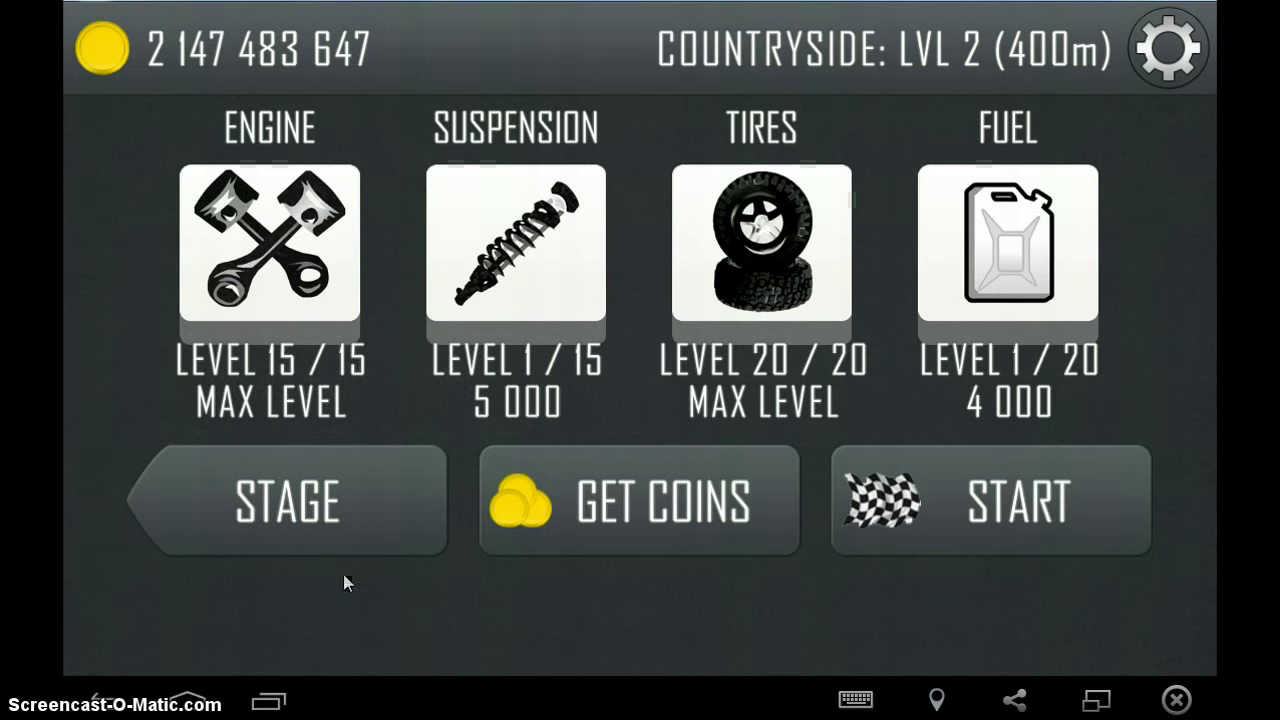
pyautogui.click(328, 467)
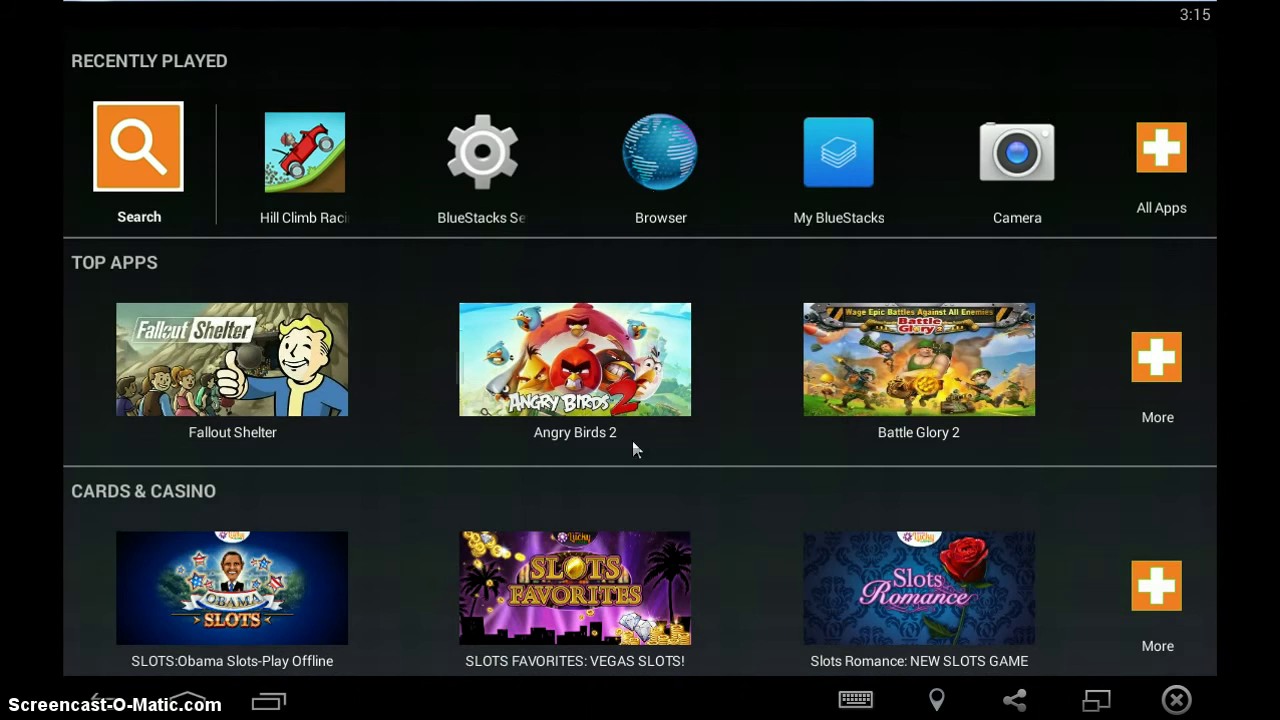
# Launch the Browser from Recently Played after briefly checking app search.
pyautogui.moveTo(633, 449); pyautogui.dragTo(677, 306)
pyautogui.moveTo(657, 514); pyautogui.dragTo(733, 563)
pyautogui.click(162, 176)
pyautogui.click(195, 705)
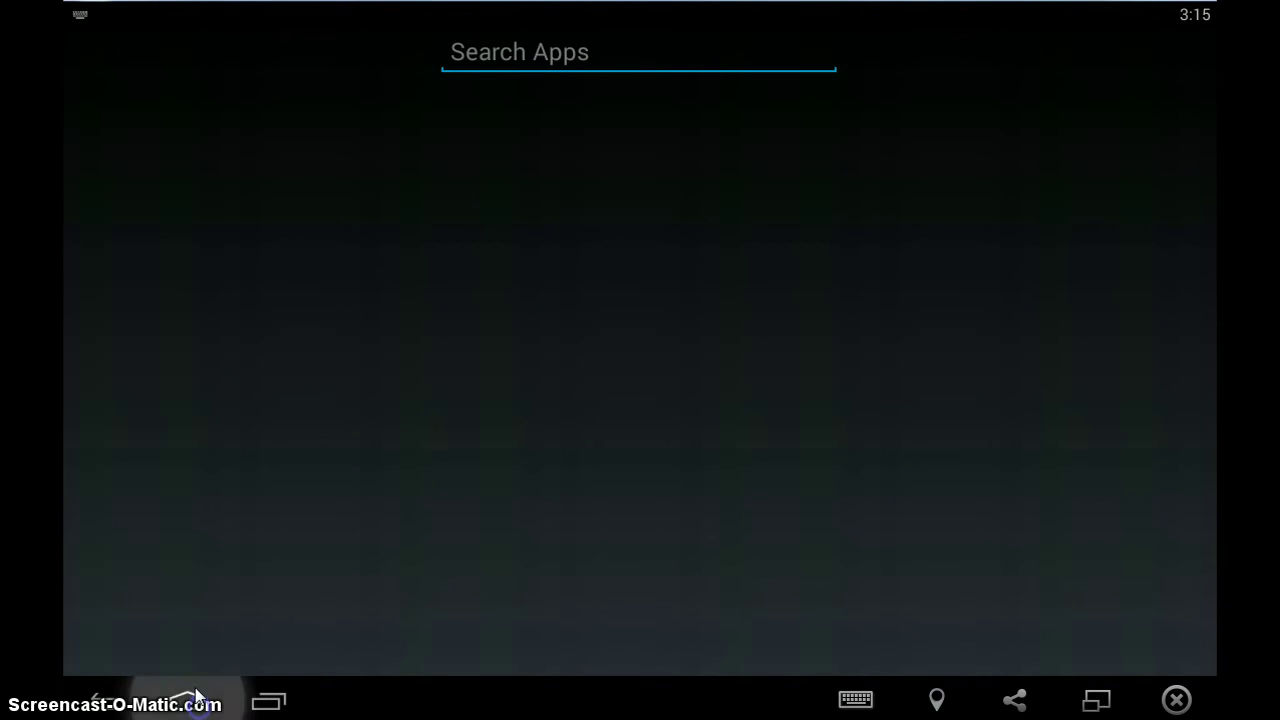
pyautogui.click(670, 178)
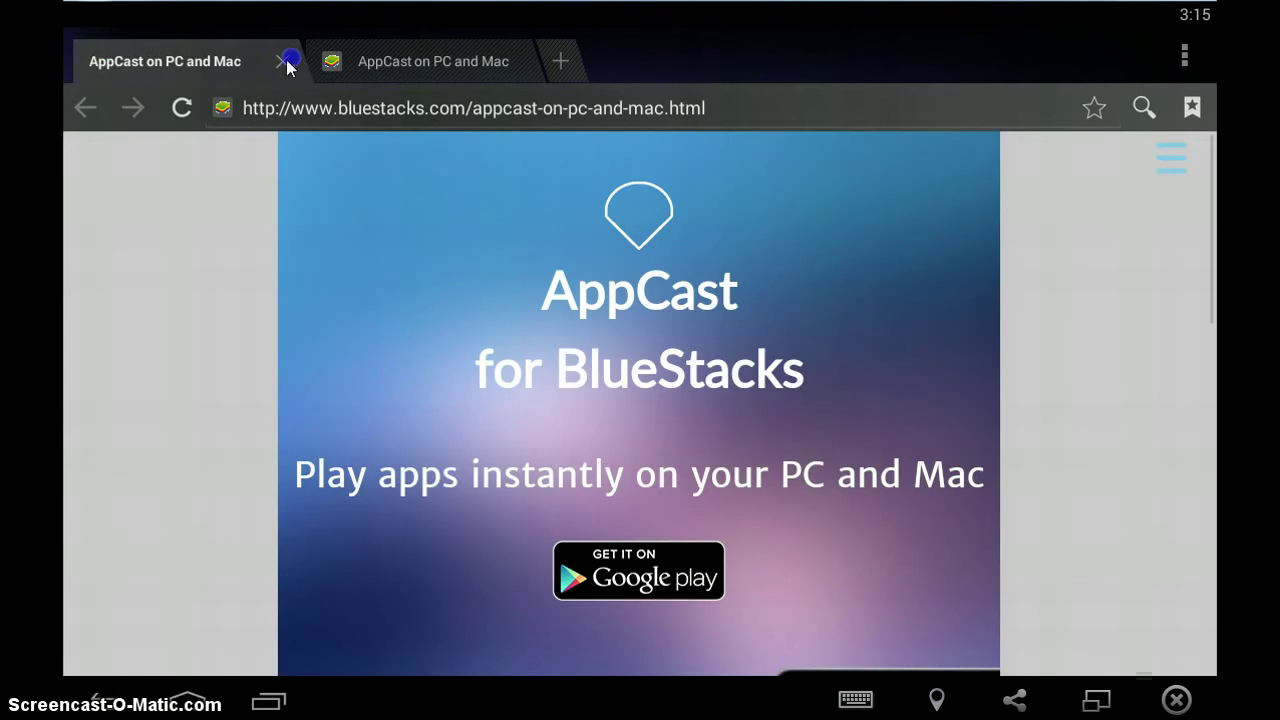
# Close the duplicate AppCast tab and search 'google' from the address bar.
pyautogui.click(284, 61)
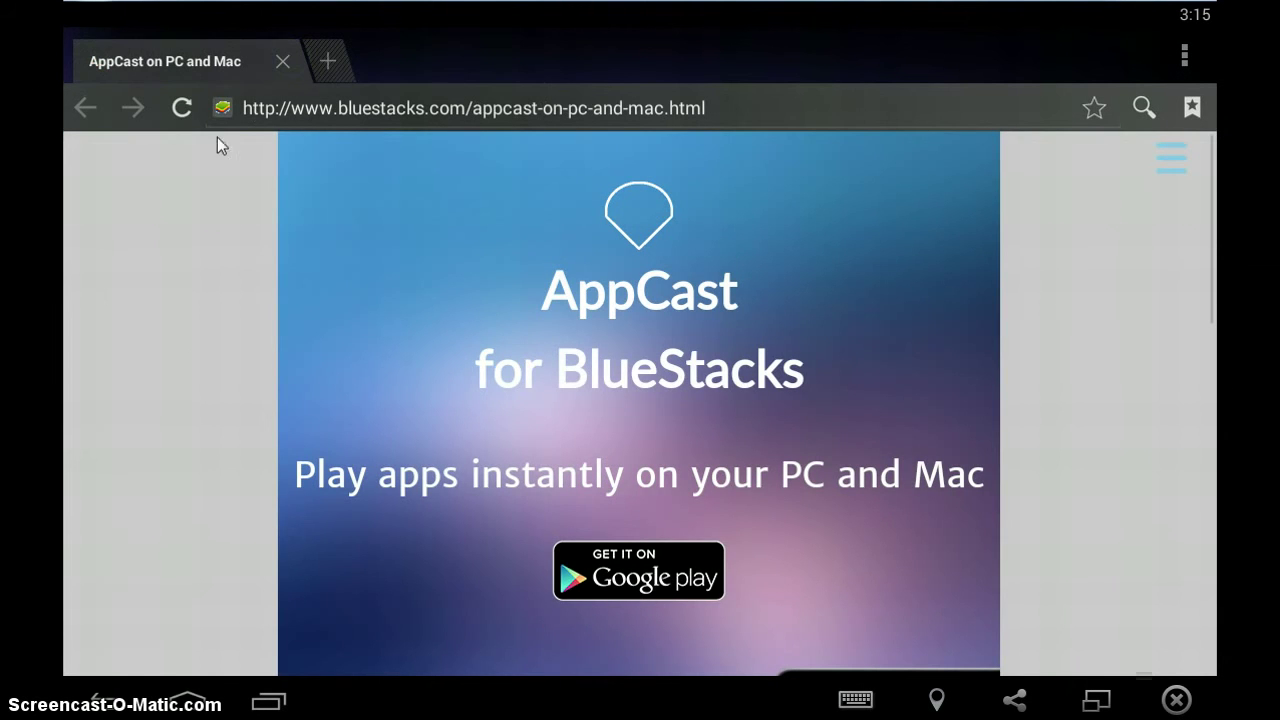
pyautogui.click(352, 106)
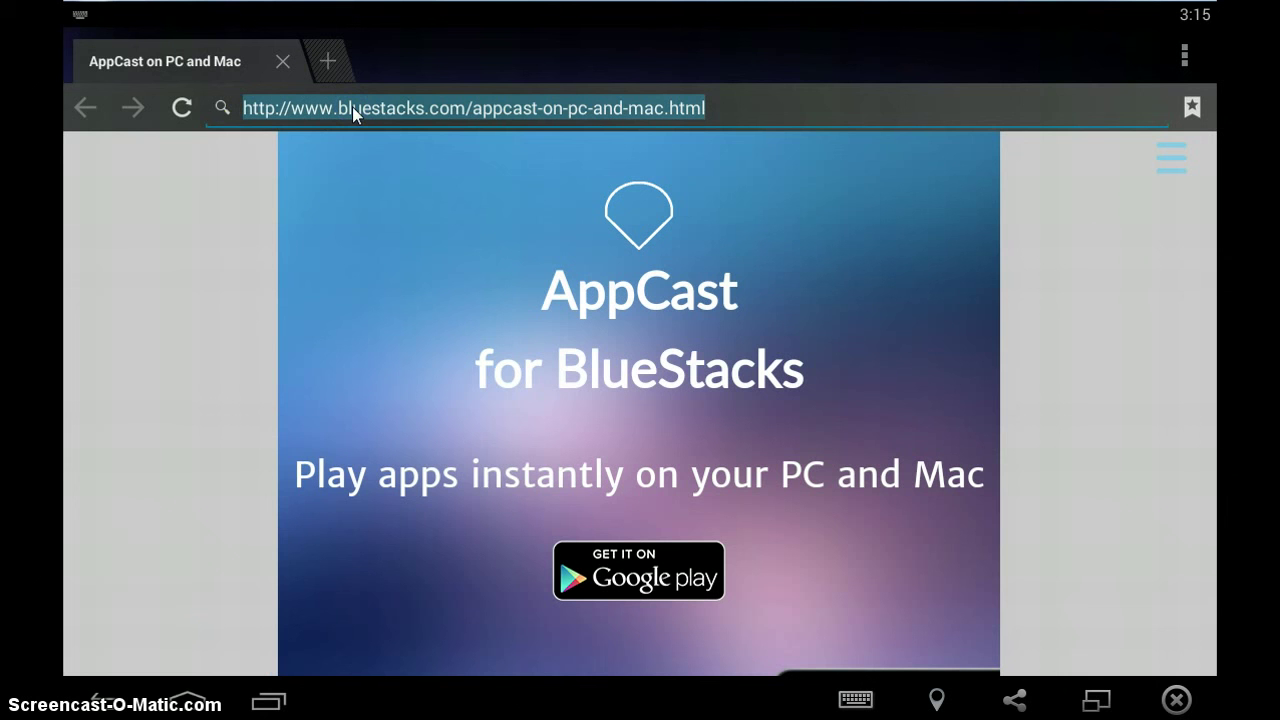
pyautogui.write('google')
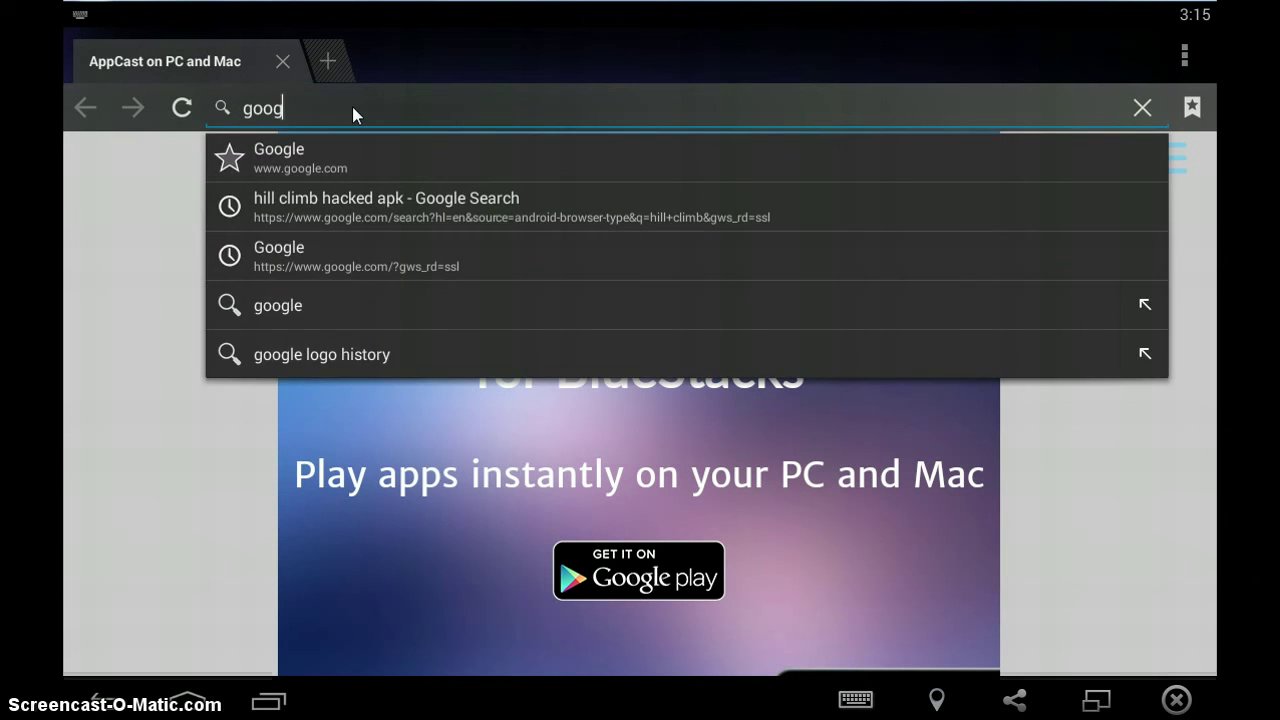
pyautogui.press('Return')
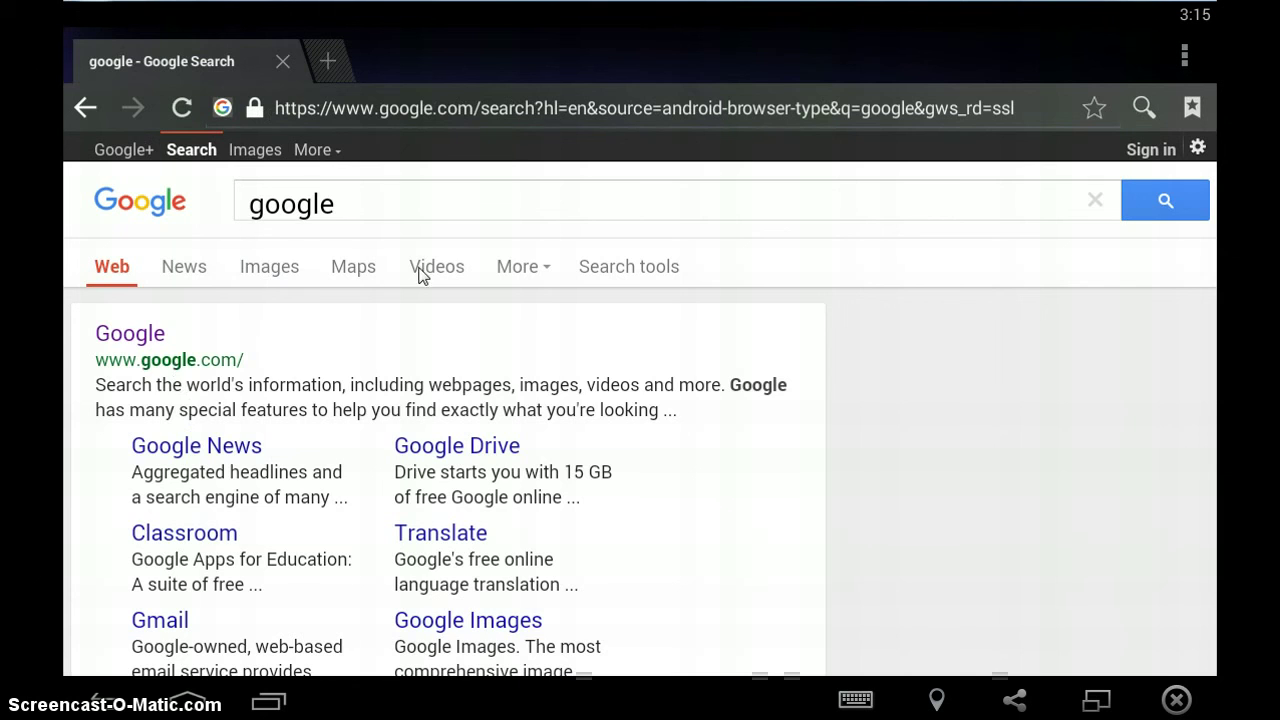
# Switch the google results to Videos and scroll down through them and back up.
pyautogui.click(429, 269)
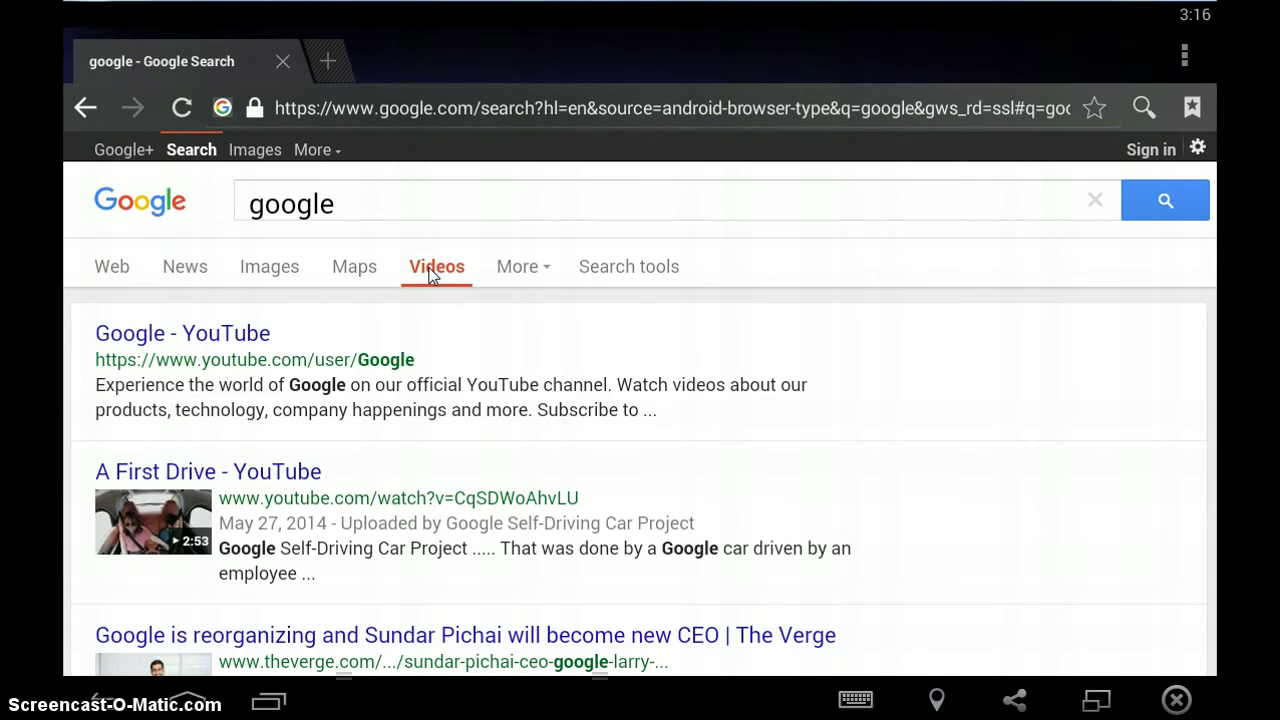
pyautogui.scroll(-10, 429, 300)
pyautogui.scroll(10, 432, 334)
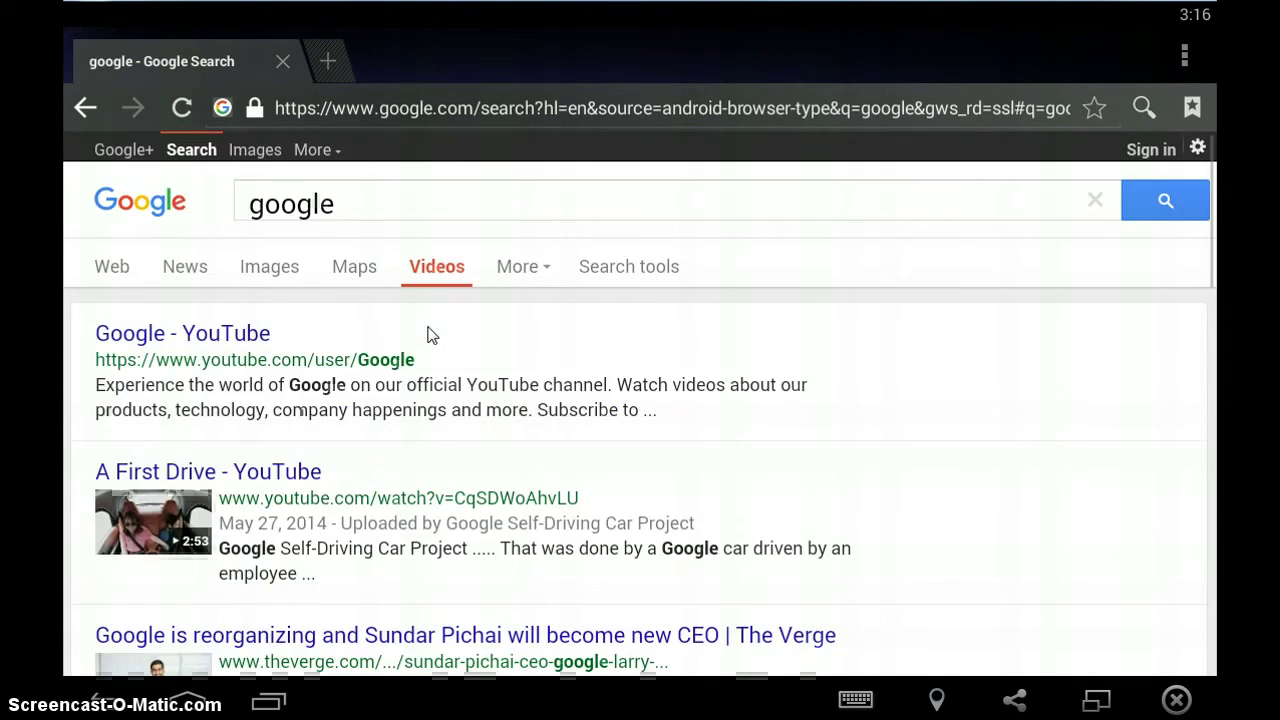
pyautogui.scroll(-10, 430, 334)
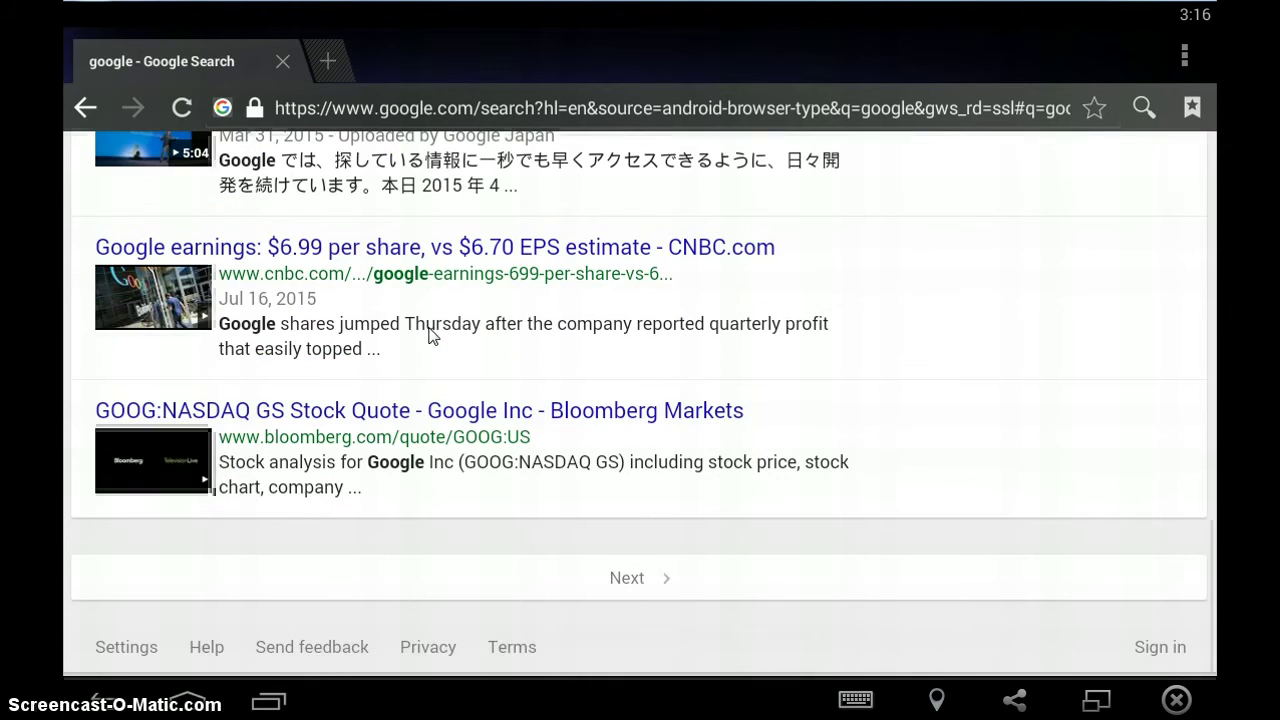
pyautogui.scroll(10, 435, 320)
pyautogui.scroll(5, 517, 540)
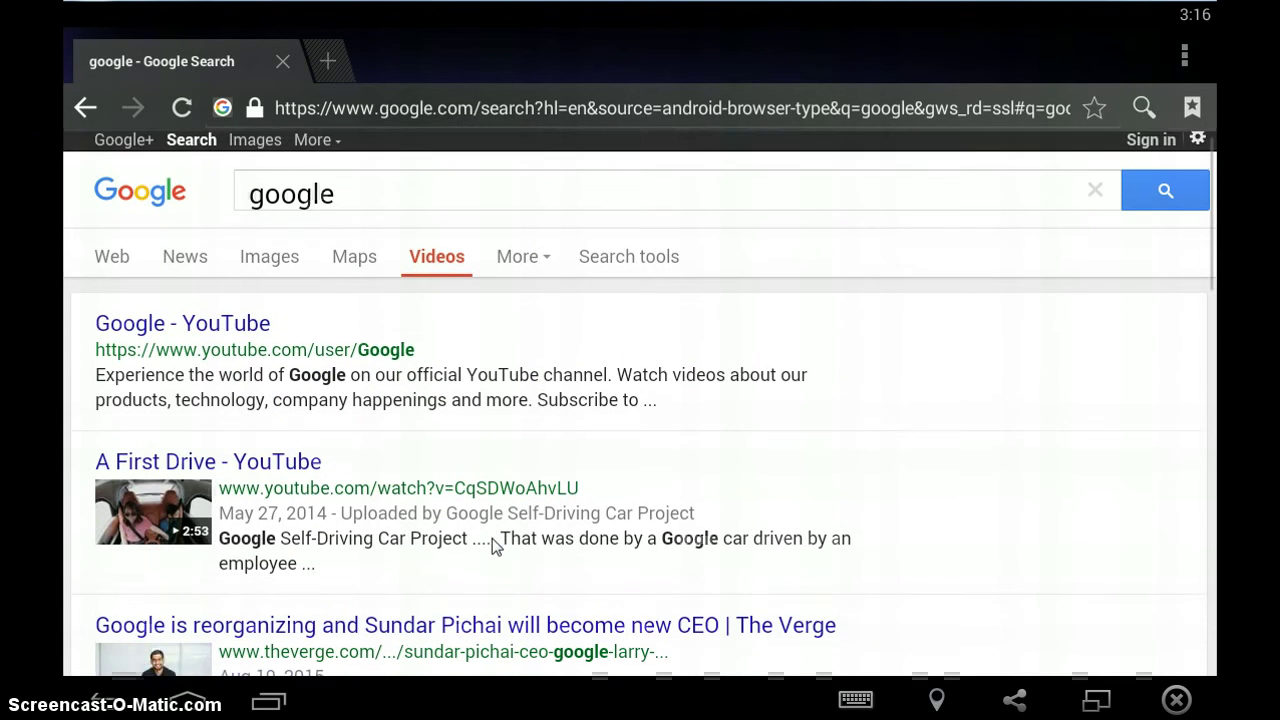